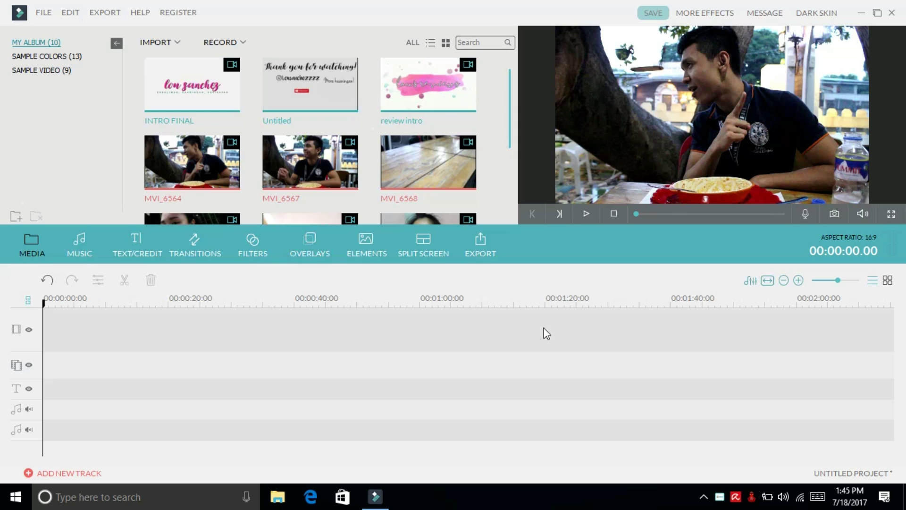
{"action": "left_click", "coordinate": [44, 13]}
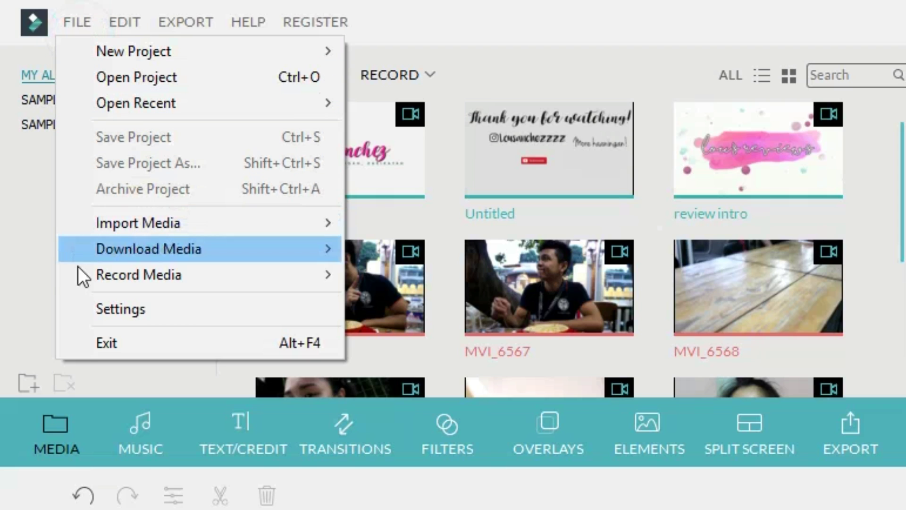
{"action": "mouse_move", "coordinate": [81, 275]}
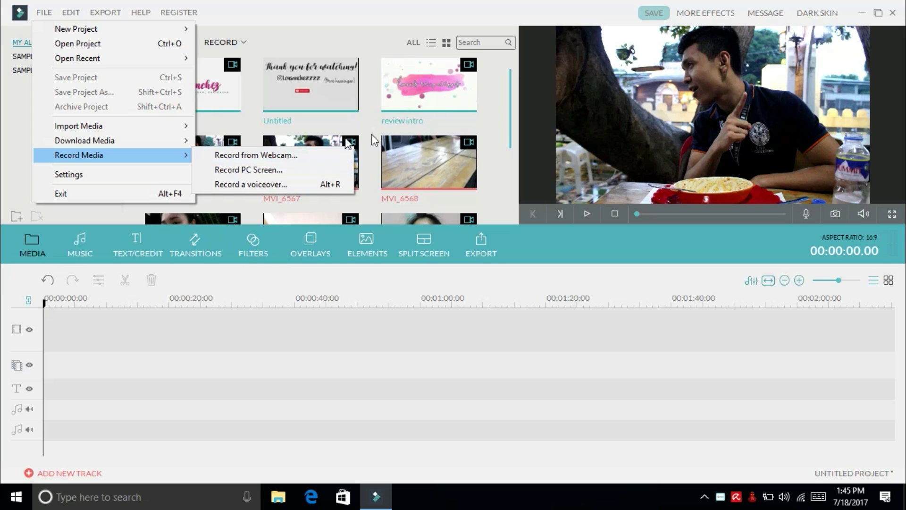
{"action": "left_click", "coordinate": [232, 186]}
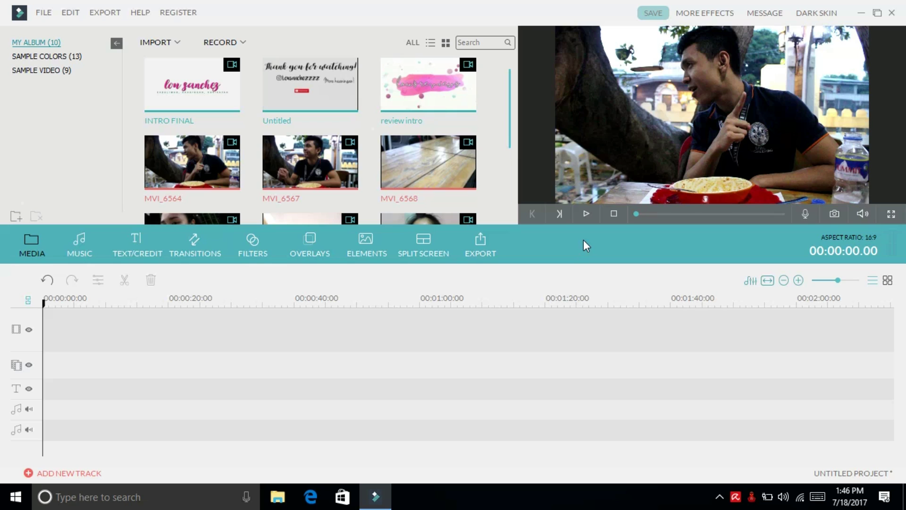
{"action": "left_click", "coordinate": [140, 94]}
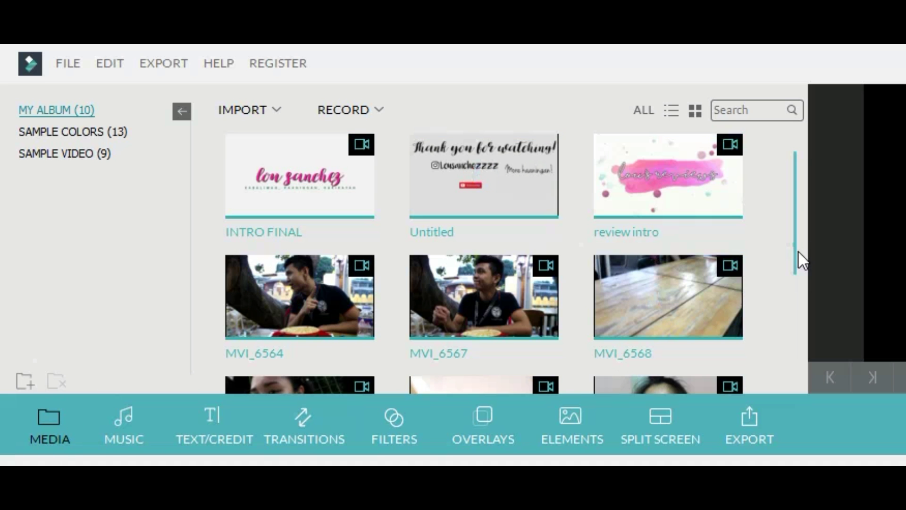
- Import the IMG_5986 photo from the 2017-07 videos folder into the album
{"action": "left_click_drag", "start_coordinate": [798, 255], "coordinate": [795, 219]}
{"action": "left_click", "coordinate": [271, 113]}
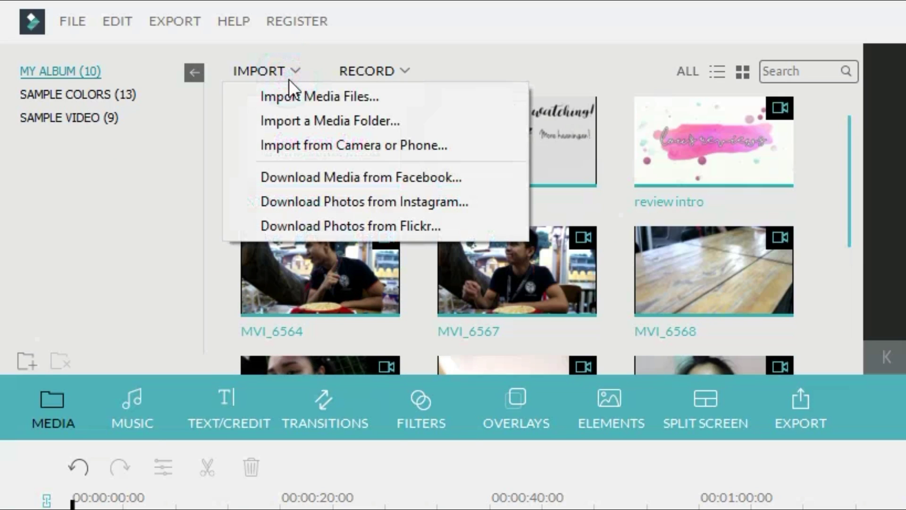
{"action": "left_click", "coordinate": [289, 92]}
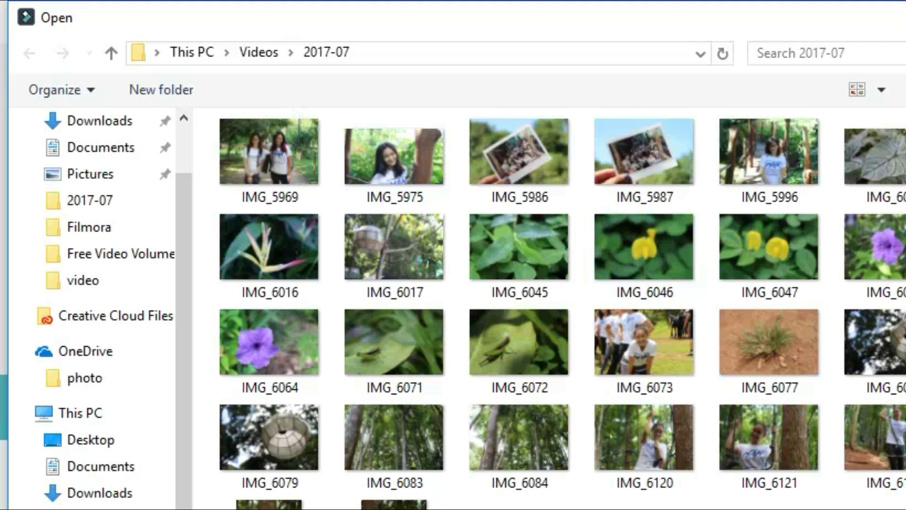
{"action": "double_click", "coordinate": [485, 173]}
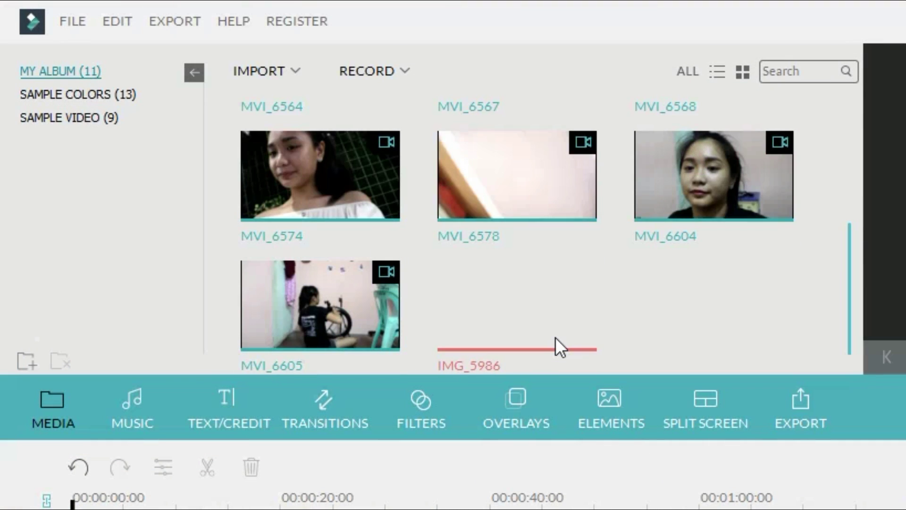
{"action": "left_click", "coordinate": [265, 71]}
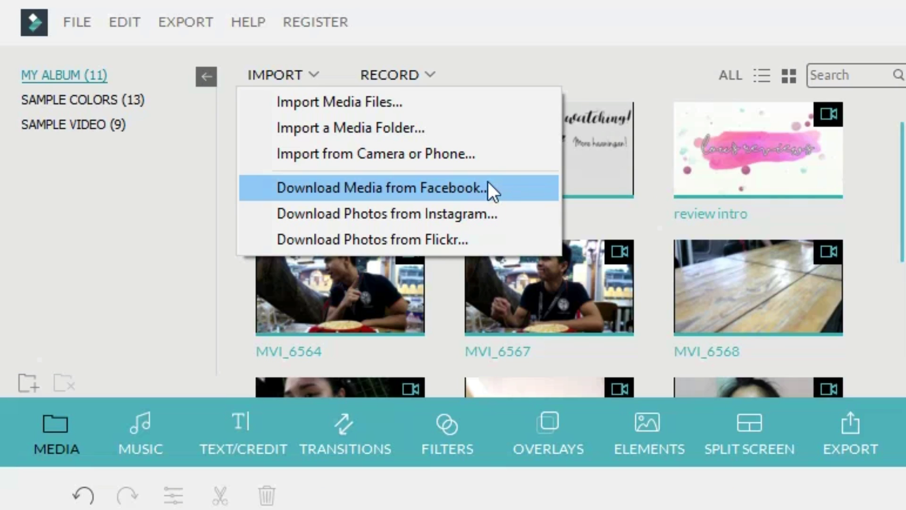
{"action": "left_click", "coordinate": [312, 72]}
{"action": "left_click", "coordinate": [403, 78]}
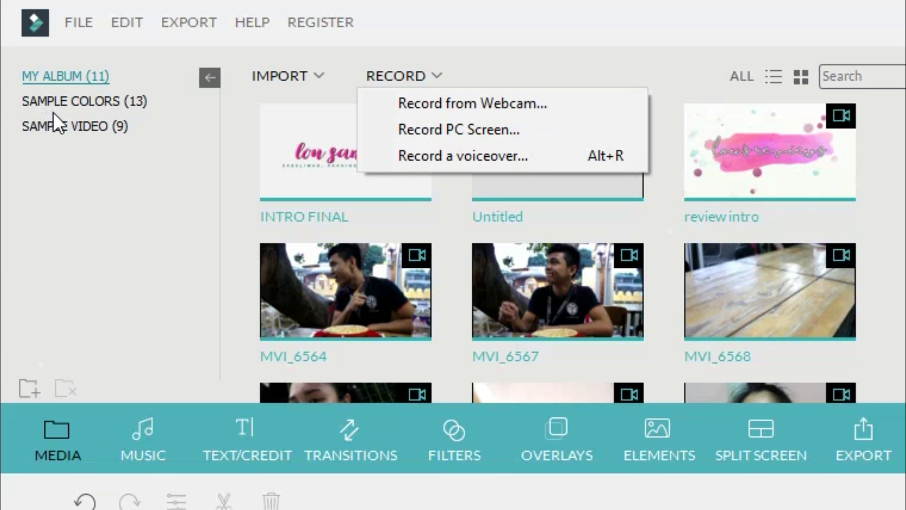
- Look through the sample colors in the media library
{"action": "left_click", "coordinate": [54, 114]}
{"action": "left_click", "coordinate": [65, 101]}
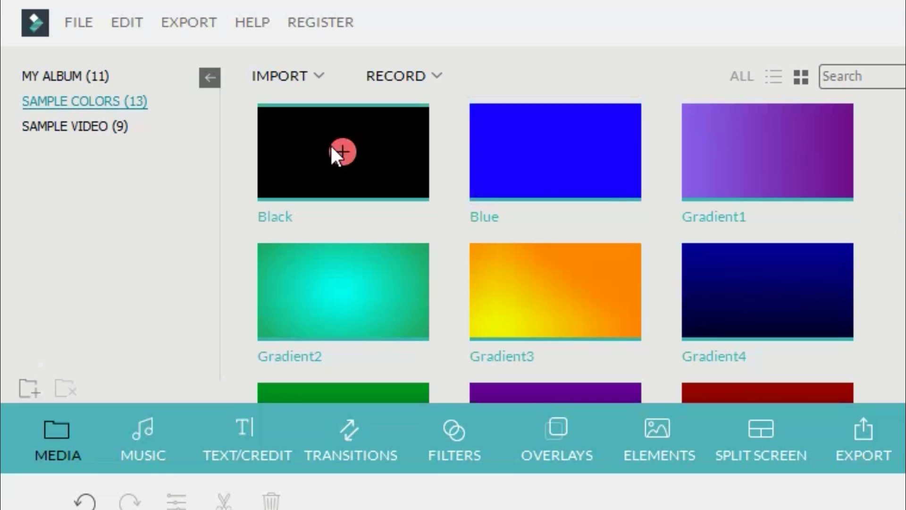
{"action": "left_click", "coordinate": [556, 151]}
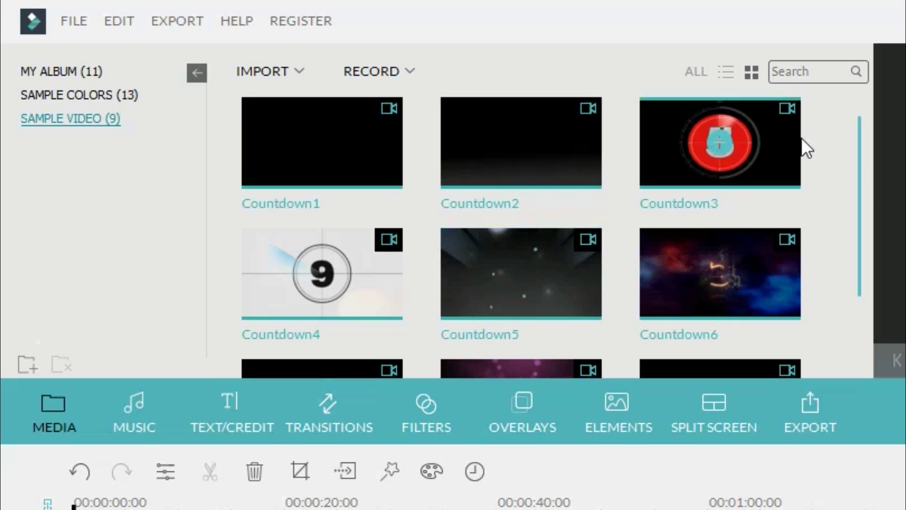
- Browse the sample videos and preview the Countdown8 clip
{"action": "scroll", "coordinate": [862, 123], "scroll_direction": "down", "scroll_amount": 2}
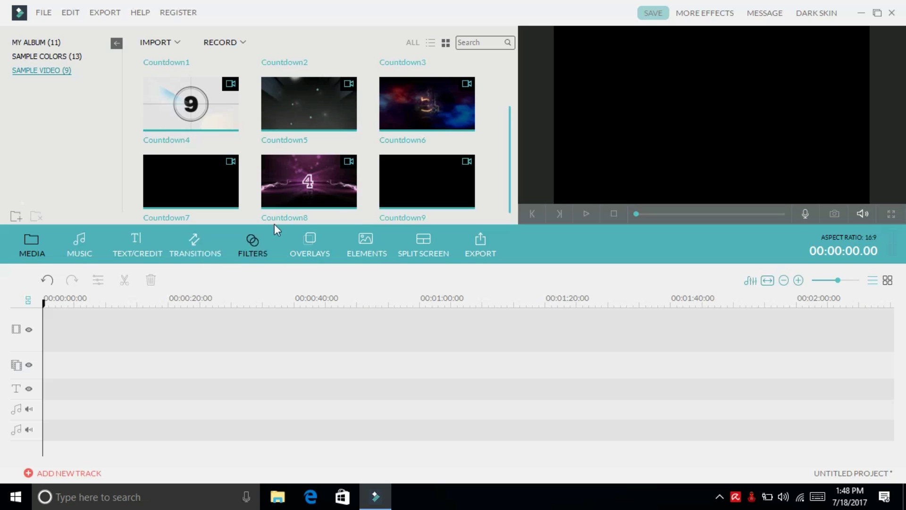
{"action": "left_click", "coordinate": [339, 183]}
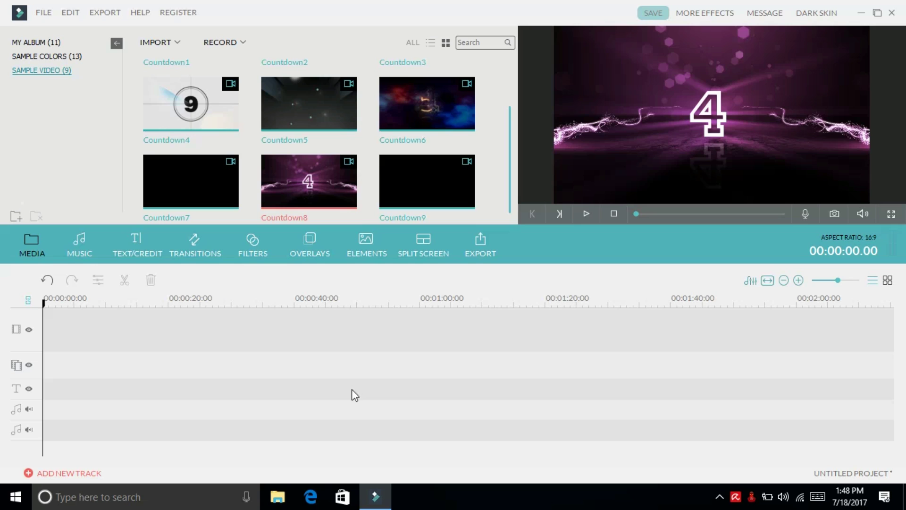
{"action": "left_click", "coordinate": [588, 214]}
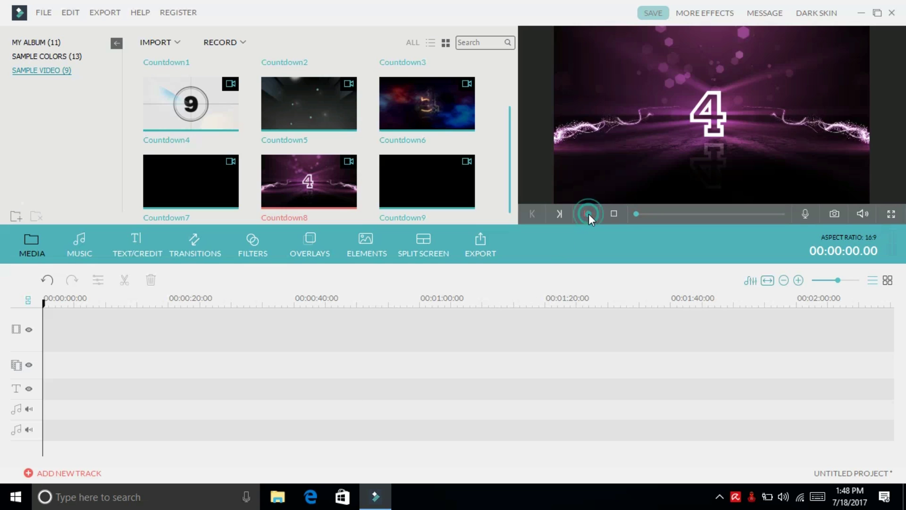
- Browse the music library, viewing all tracks and the full My Music collection
{"action": "left_click", "coordinate": [96, 251]}
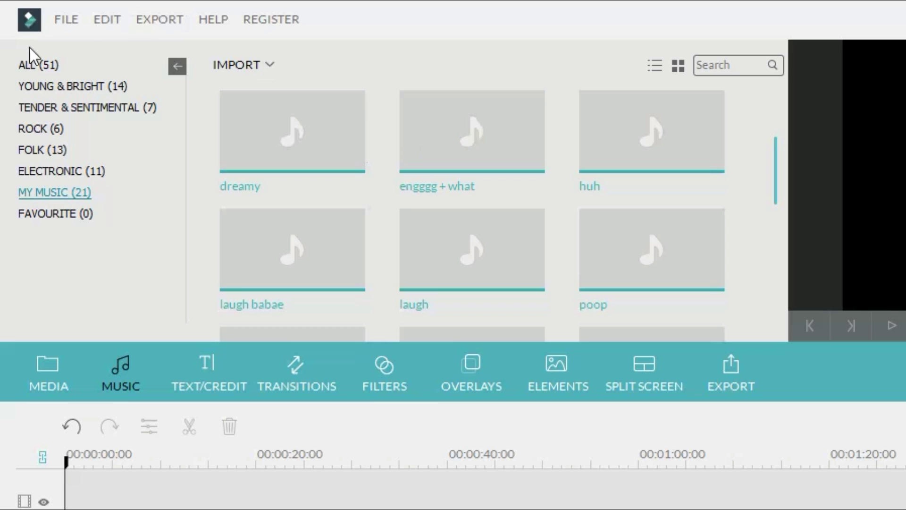
{"action": "left_click", "coordinate": [34, 63]}
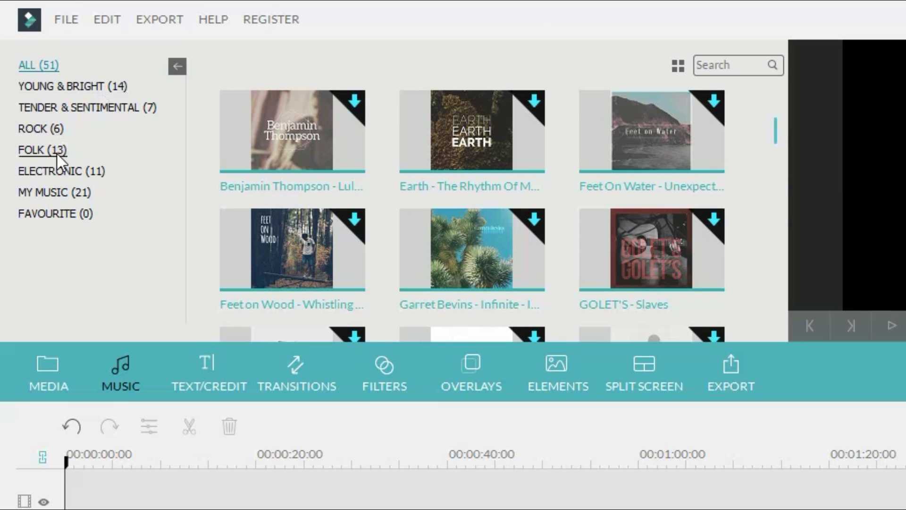
{"action": "left_click", "coordinate": [70, 187]}
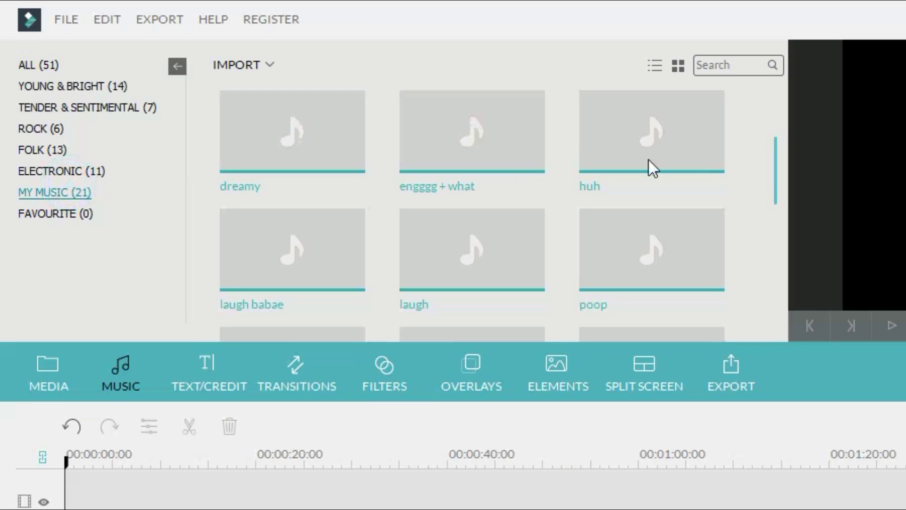
{"action": "left_click_drag", "start_coordinate": [781, 172], "coordinate": [755, 312]}
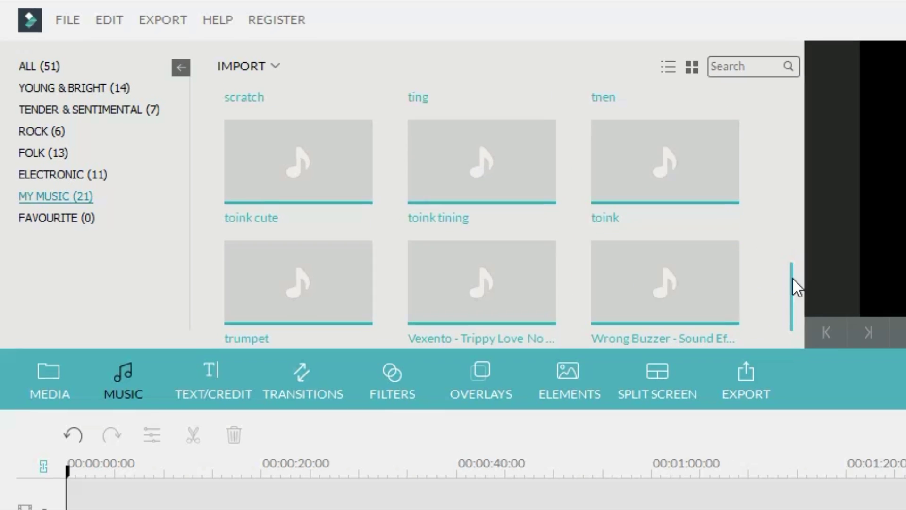
{"action": "scroll", "coordinate": [794, 280], "scroll_direction": "up", "scroll_amount": 3}
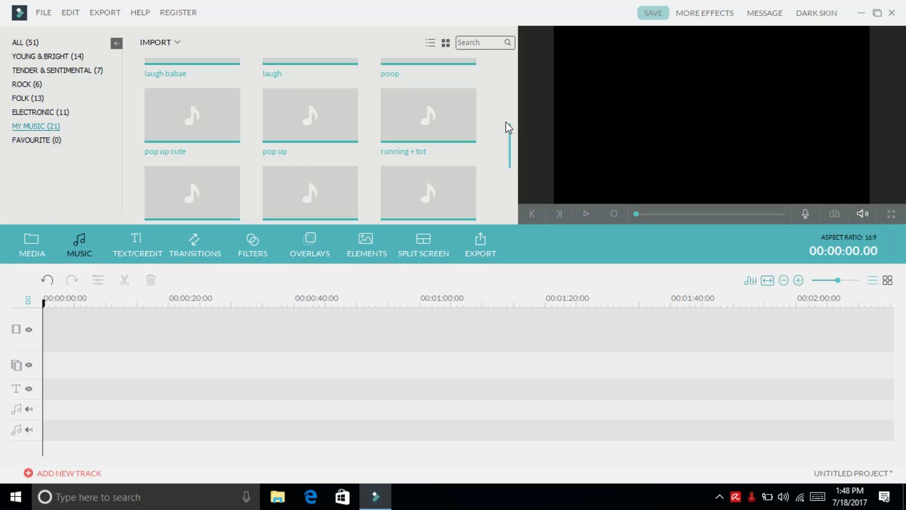
{"action": "scroll", "coordinate": [508, 126], "scroll_direction": "up", "scroll_amount": 3}
- Browse the opener title templates and play a preview of Opener 3
{"action": "left_click", "coordinate": [136, 243]}
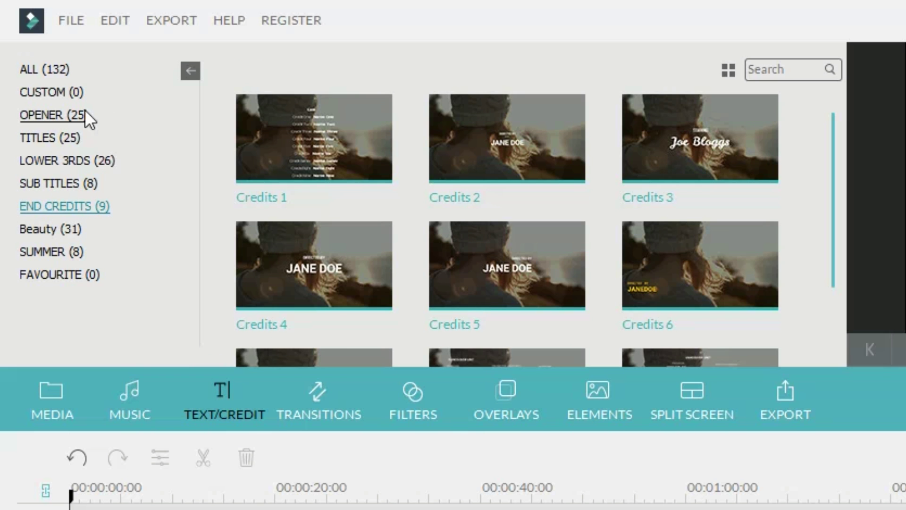
{"action": "left_click", "coordinate": [67, 136]}
{"action": "left_click", "coordinate": [70, 115]}
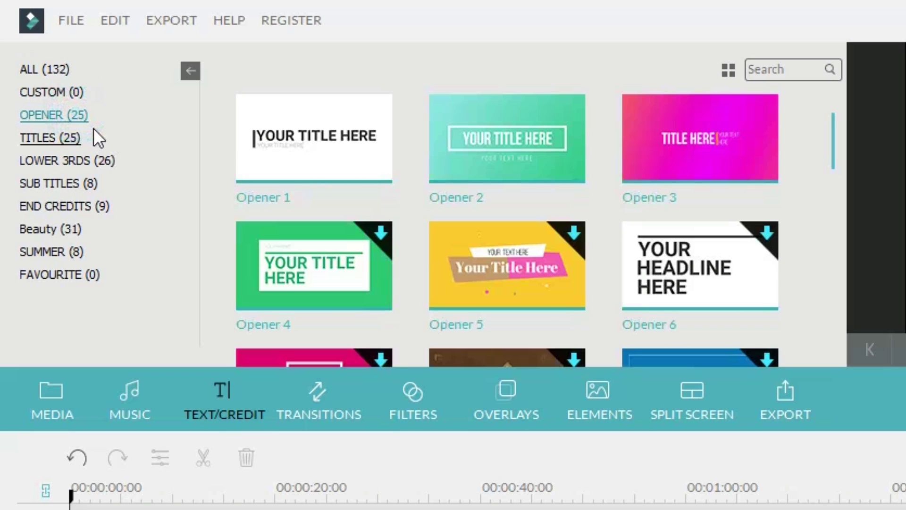
{"action": "left_click_drag", "start_coordinate": [826, 161], "coordinate": [831, 123]}
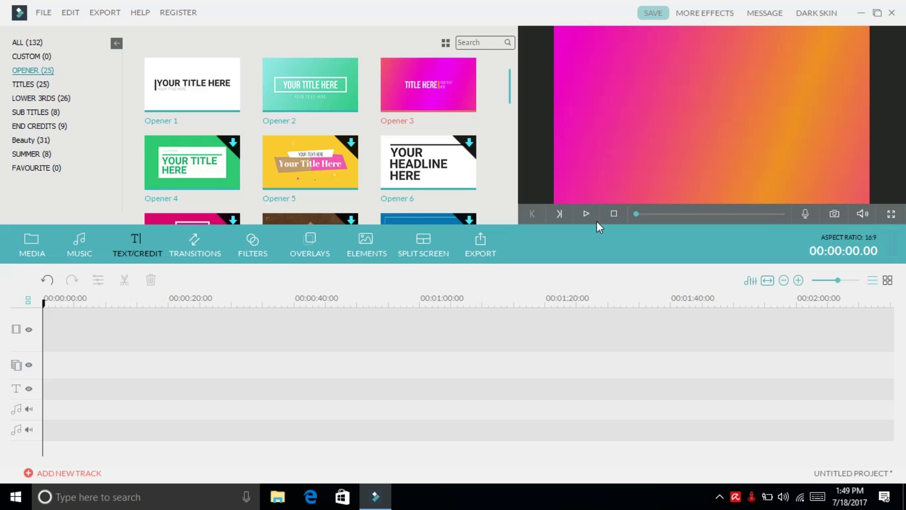
{"action": "left_click", "coordinate": [590, 214]}
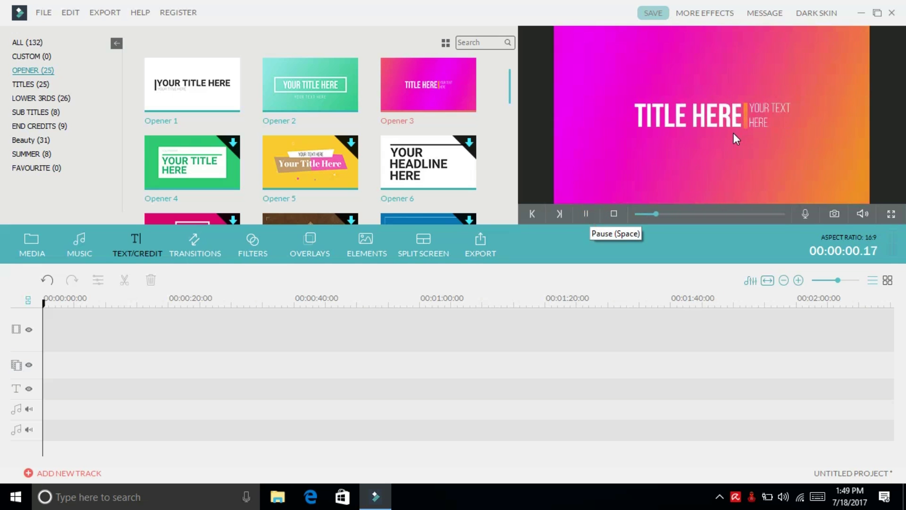
{"action": "left_click", "coordinate": [587, 215]}
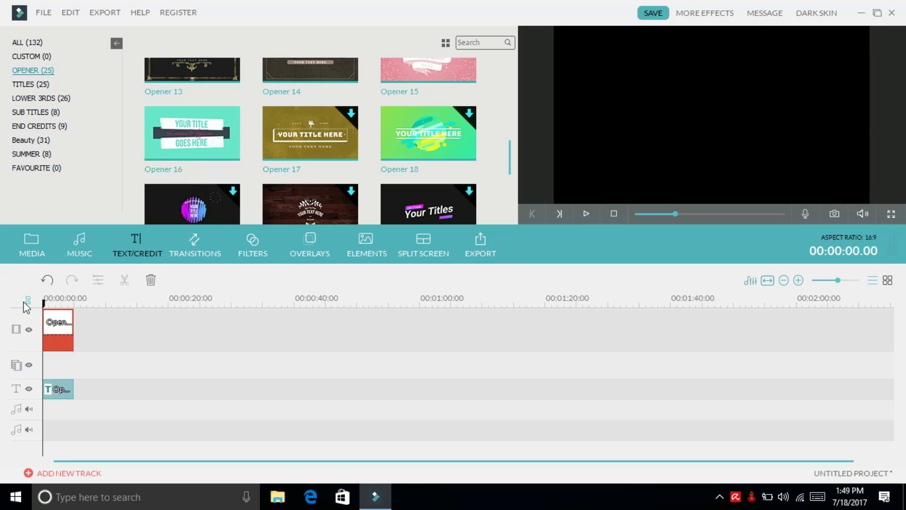
- Replace the opener's "YOUR TITLE" text with a first name and center it on the upper banner
{"action": "left_click", "coordinate": [58, 391]}
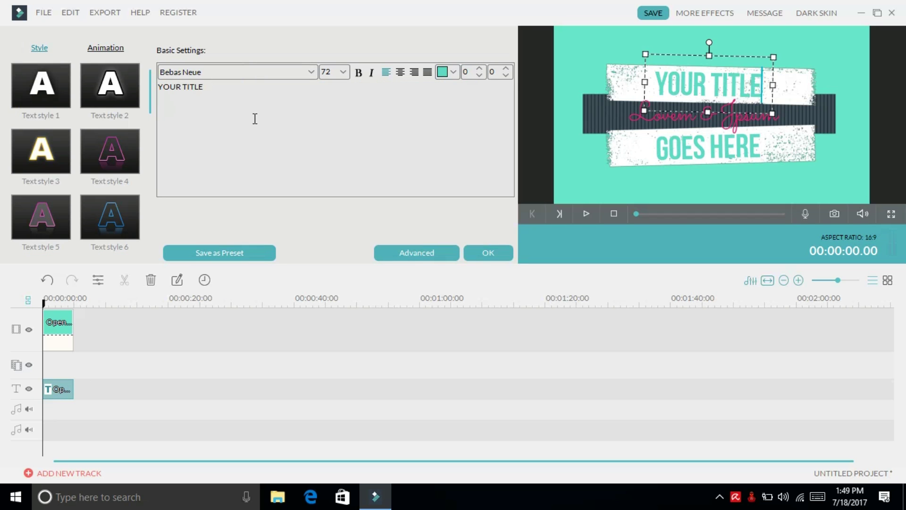
{"action": "left_click_drag", "start_coordinate": [238, 94], "coordinate": [93, 94]}
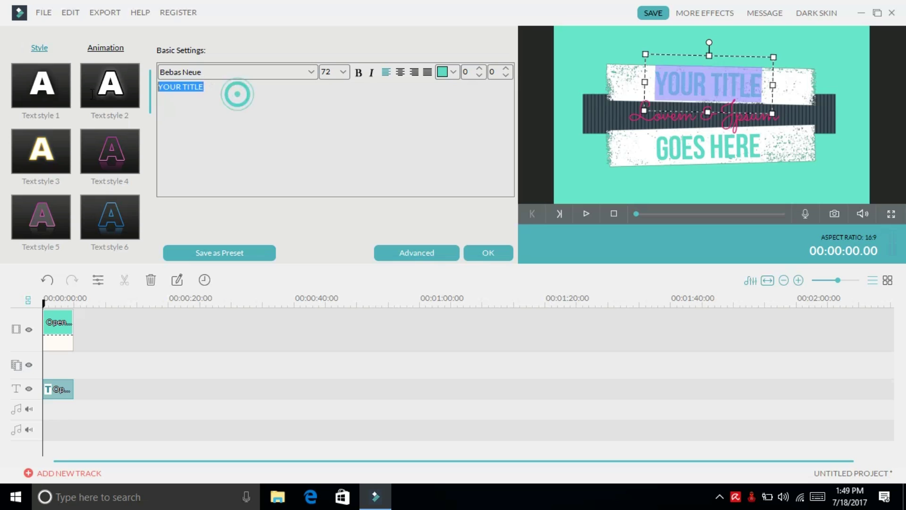
{"action": "type", "text": "tri"}
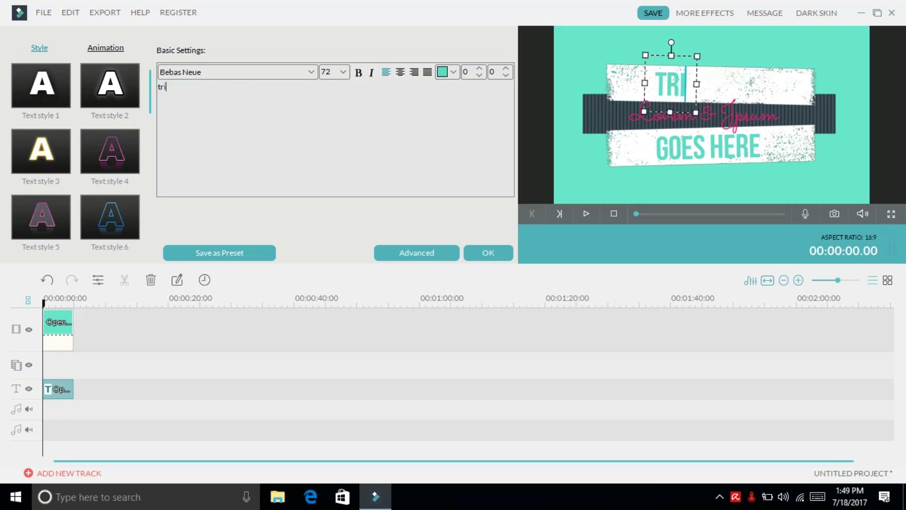
{"action": "type", "text": "sha"}
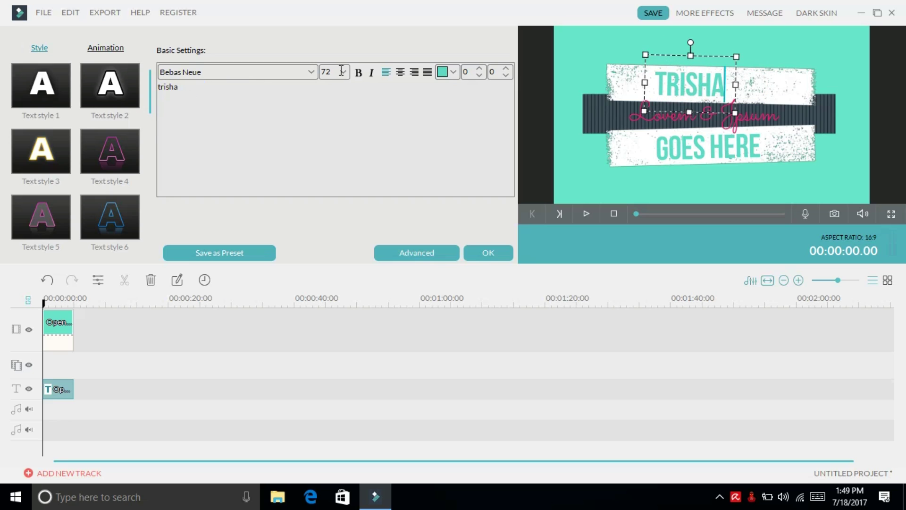
{"action": "left_click_drag", "start_coordinate": [726, 55], "coordinate": [732, 55]}
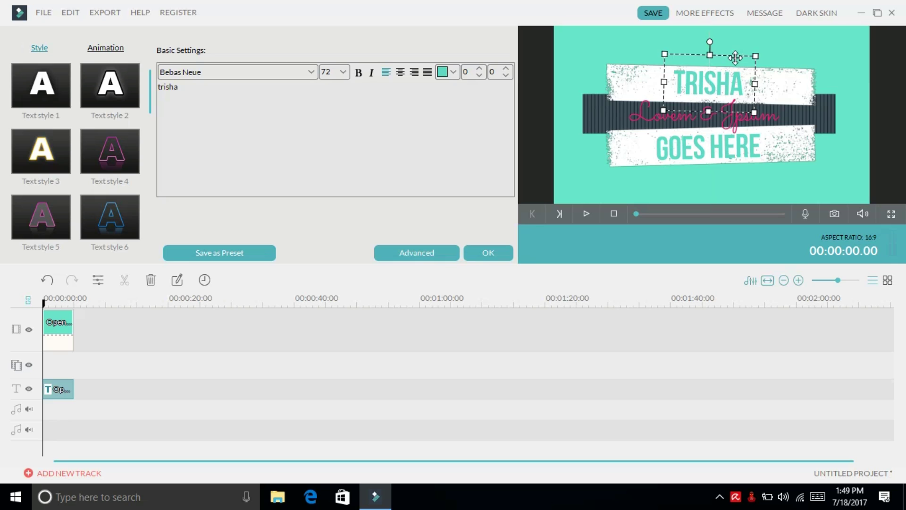
- Replace the opener's middle "Lovem & Jpsum" text with two names joined by an ampersand
{"action": "left_click", "coordinate": [755, 124]}
{"action": "left_click", "coordinate": [679, 113]}
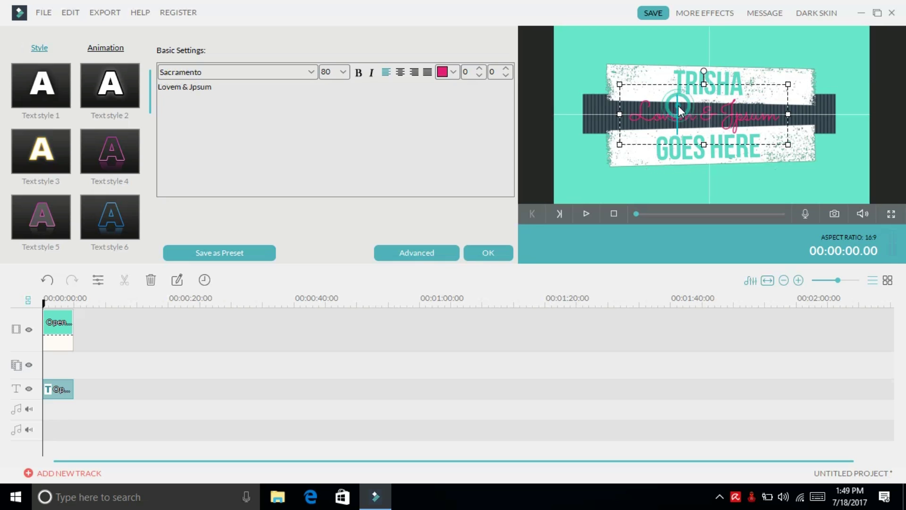
{"action": "key", "text": "ctrl+a"}
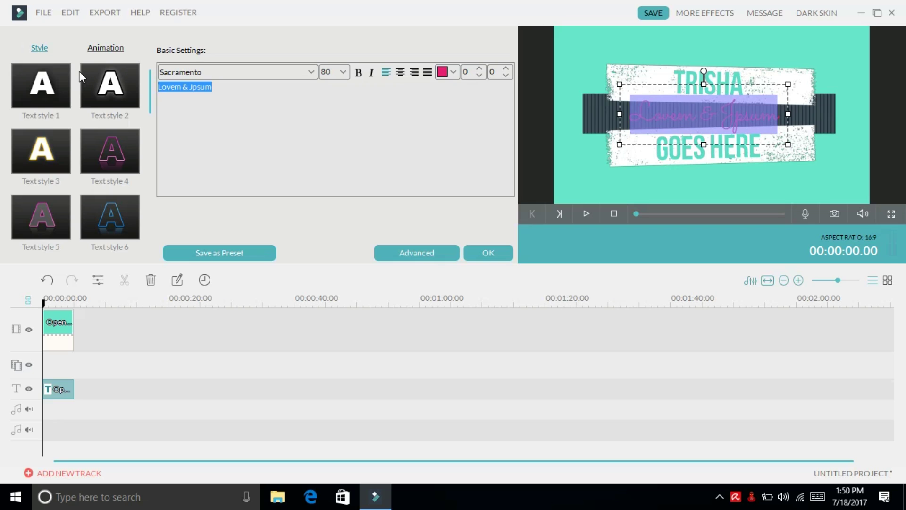
{"action": "type", "text": "lou"}
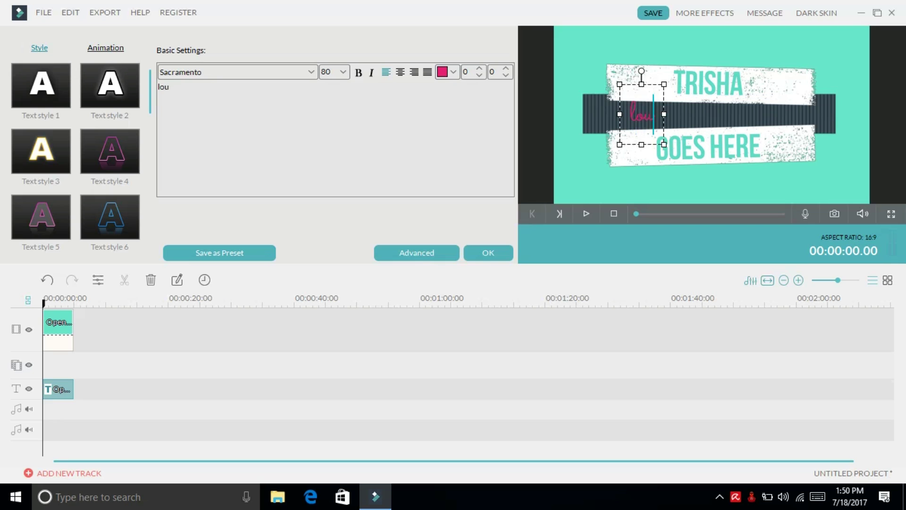
{"action": "type", "text": "&"}
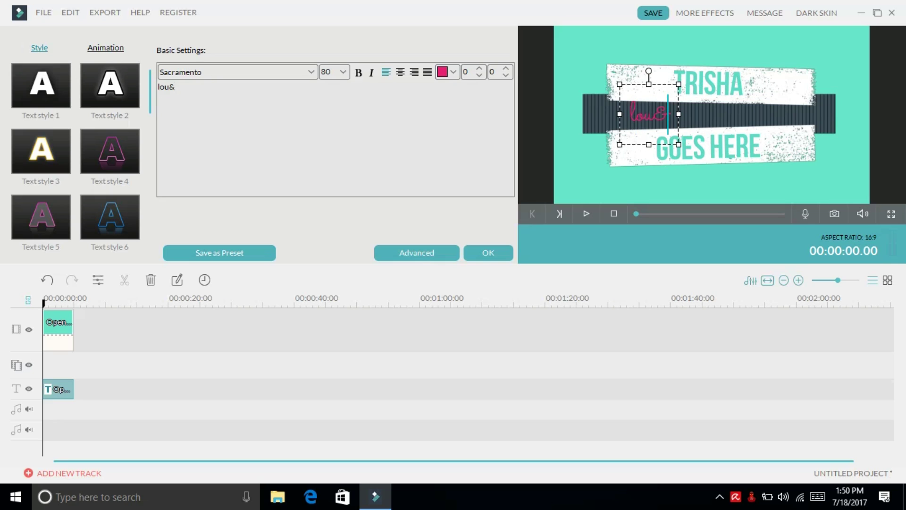
{"action": "key", "text": "BackSpace"}
{"action": "type", "text": "&"}
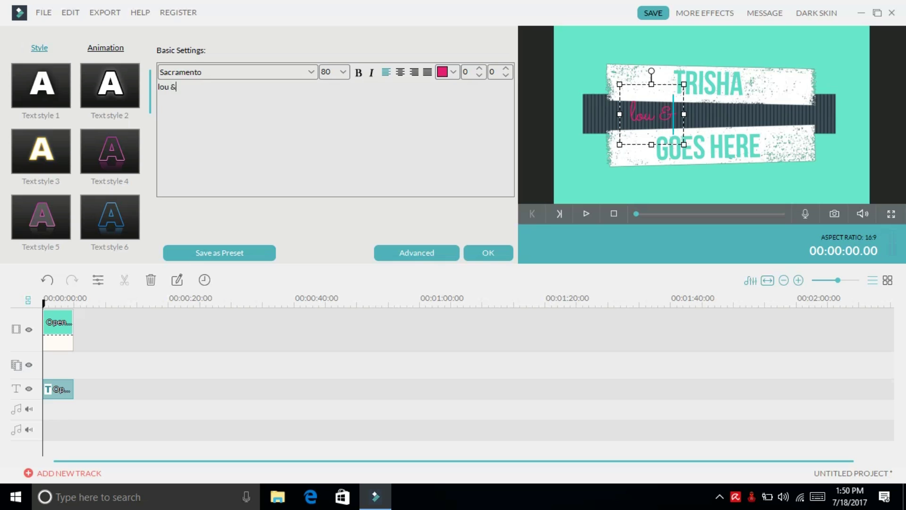
{"action": "type", "text": " setty"}
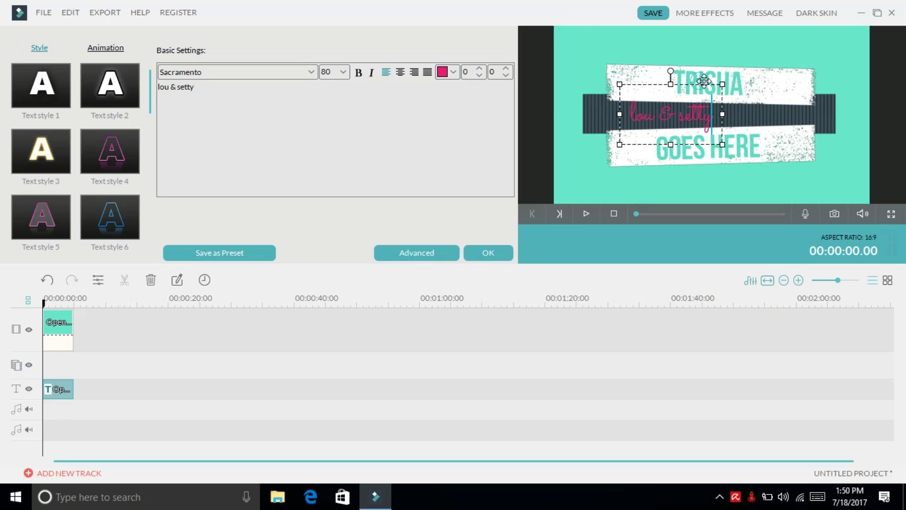
- Center the two-name text on the dark middle band and open the "GOES HERE" text in the advanced text editor
{"action": "left_click_drag", "start_coordinate": [707, 82], "coordinate": [738, 83]}
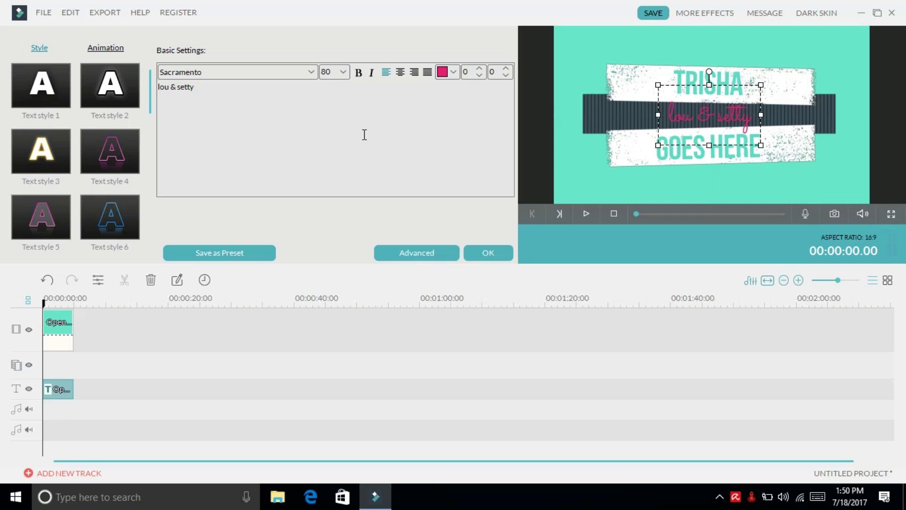
{"action": "left_click", "coordinate": [730, 163]}
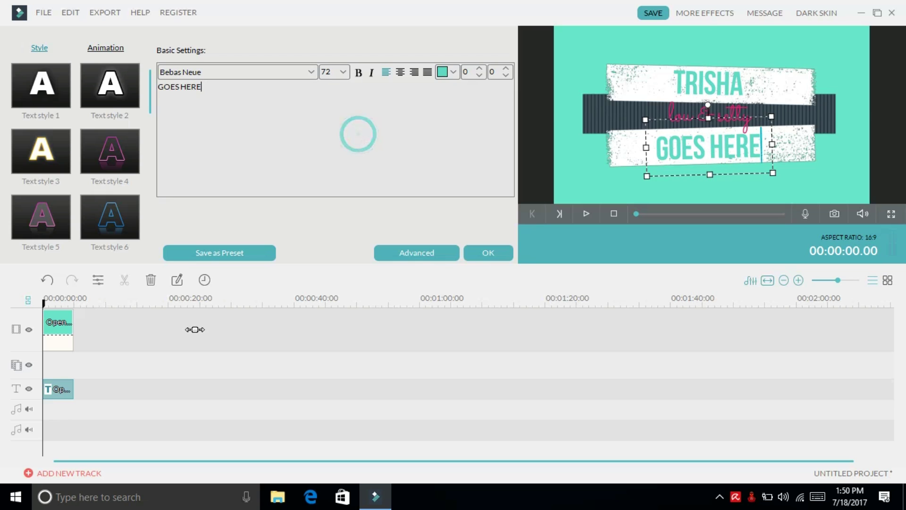
{"action": "left_click", "coordinate": [499, 258]}
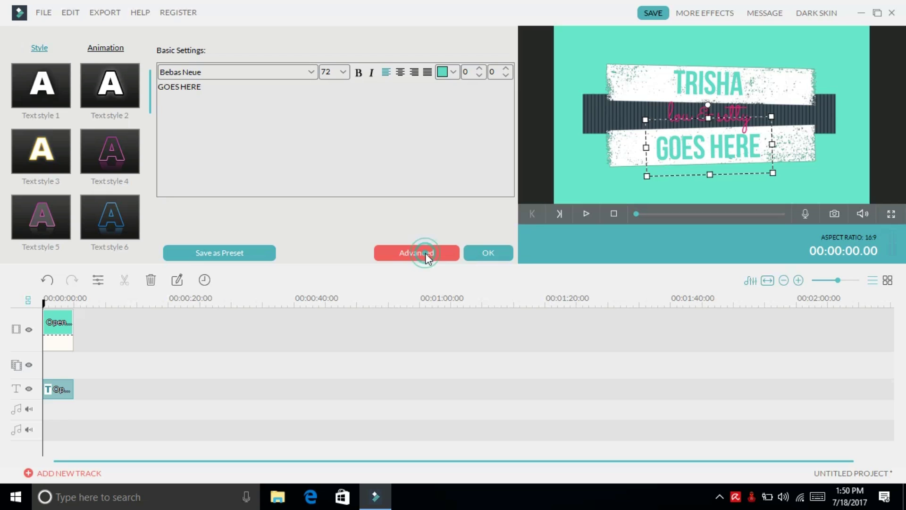
{"action": "left_click", "coordinate": [426, 253]}
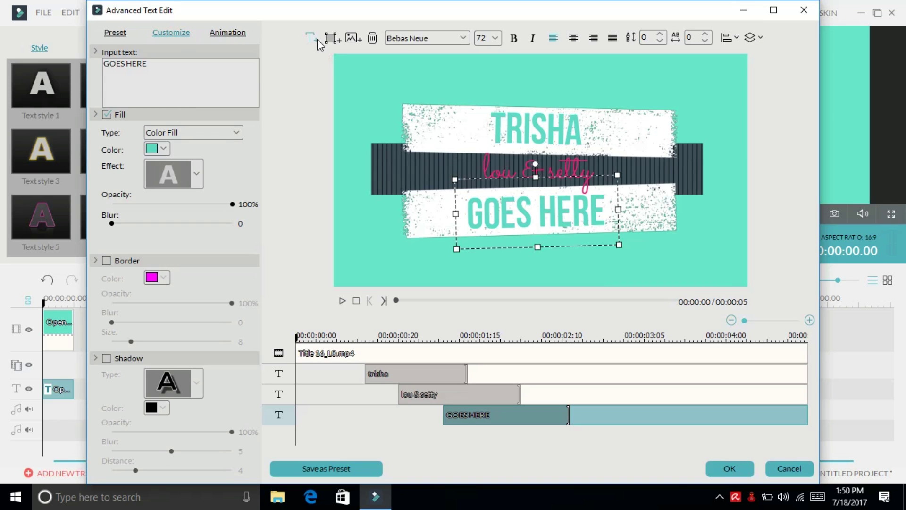
- Add a new text box to the title, delete it, and look over the available fonts for the upper banner name
{"action": "left_click", "coordinate": [312, 38]}
{"action": "key", "text": "Delete"}
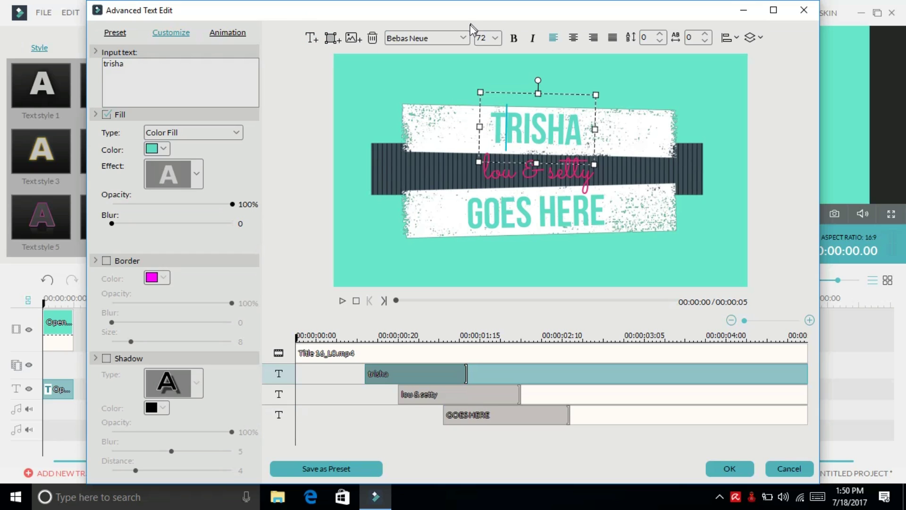
{"action": "left_click", "coordinate": [463, 37]}
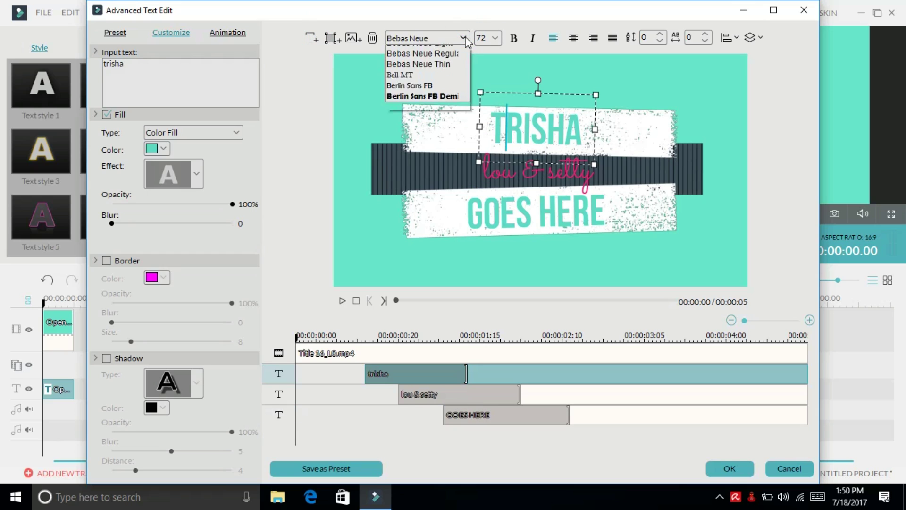
{"action": "left_click", "coordinate": [463, 37]}
- Insert a photo into the title, move it toward the upper-left of the canvas, and delete it
{"action": "left_click", "coordinate": [354, 38]}
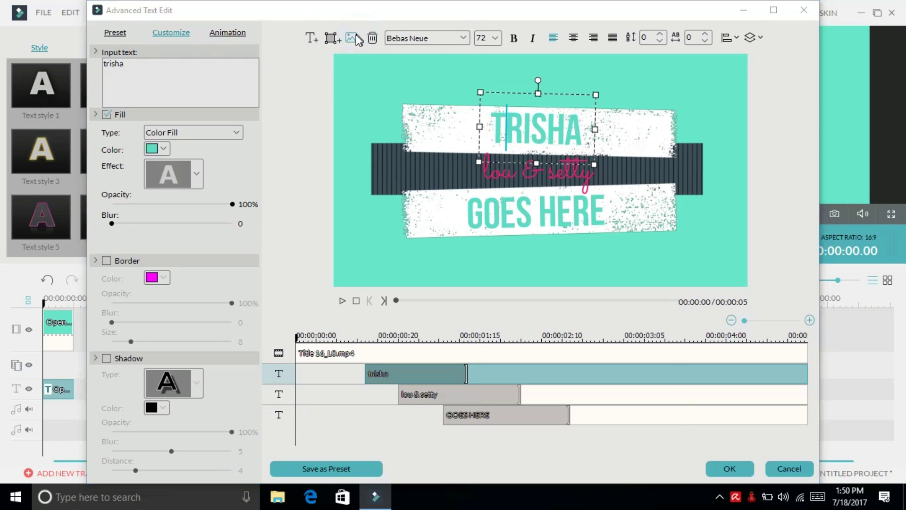
{"action": "double_click", "coordinate": [433, 113]}
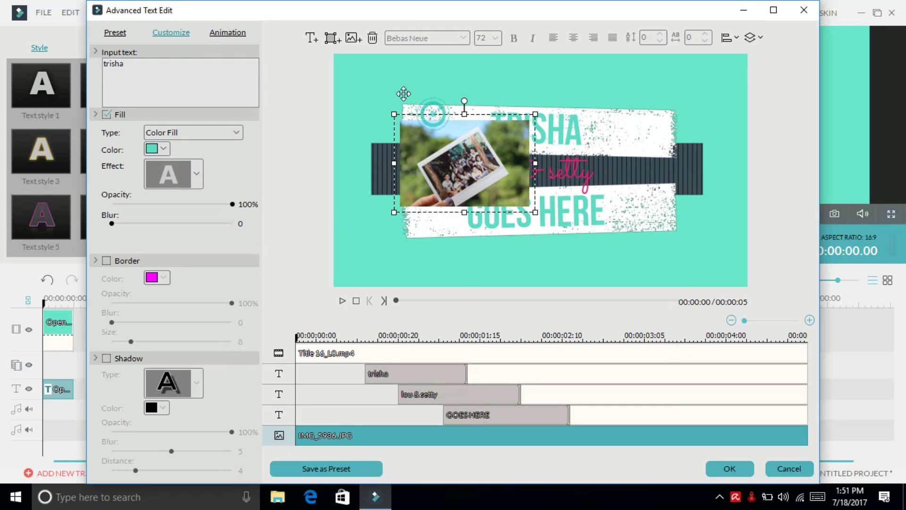
{"action": "left_click_drag", "start_coordinate": [434, 111], "coordinate": [386, 74]}
{"action": "key", "text": "Delete"}
- Set the fill color of the upper banner name to light blue
{"action": "left_click", "coordinate": [162, 149]}
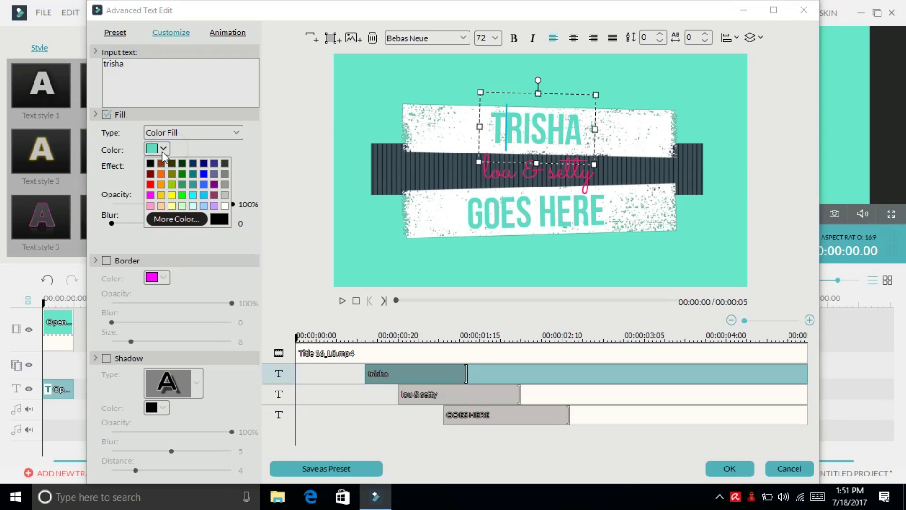
{"action": "left_click", "coordinate": [172, 195]}
{"action": "left_click", "coordinate": [164, 148]}
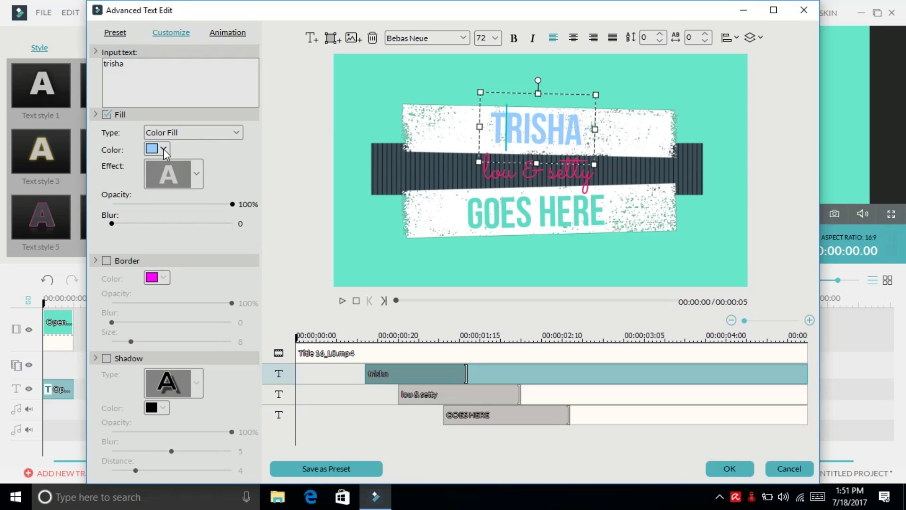
- Try out fill effects, blur and opacity on the upper banner name, and return to the plain effect
{"action": "left_click", "coordinate": [197, 173]}
{"action": "left_click", "coordinate": [177, 249]}
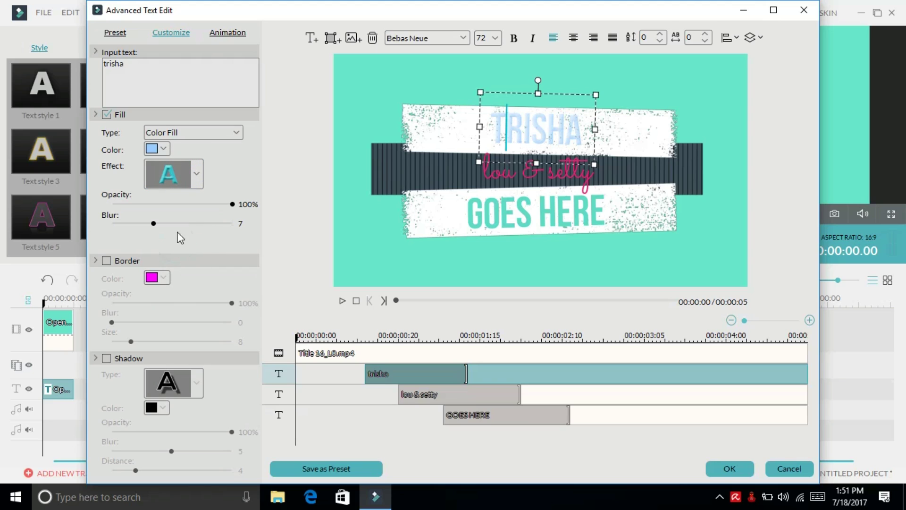
{"action": "left_click", "coordinate": [198, 169]}
{"action": "left_click", "coordinate": [183, 223]}
{"action": "left_click_drag", "start_coordinate": [228, 203], "coordinate": [75, 219]}
{"action": "left_click", "coordinate": [242, 204]}
{"action": "left_click", "coordinate": [188, 180]}
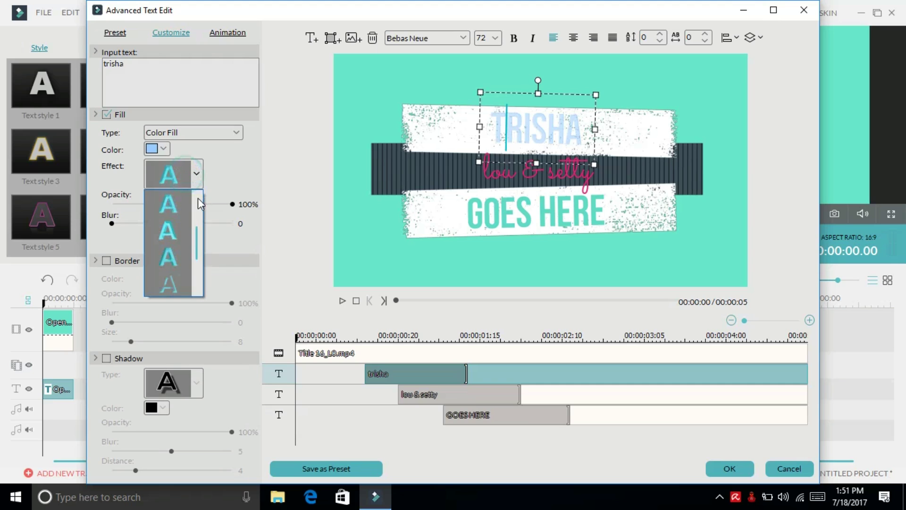
{"action": "left_click", "coordinate": [194, 198]}
{"action": "left_click", "coordinate": [188, 188]}
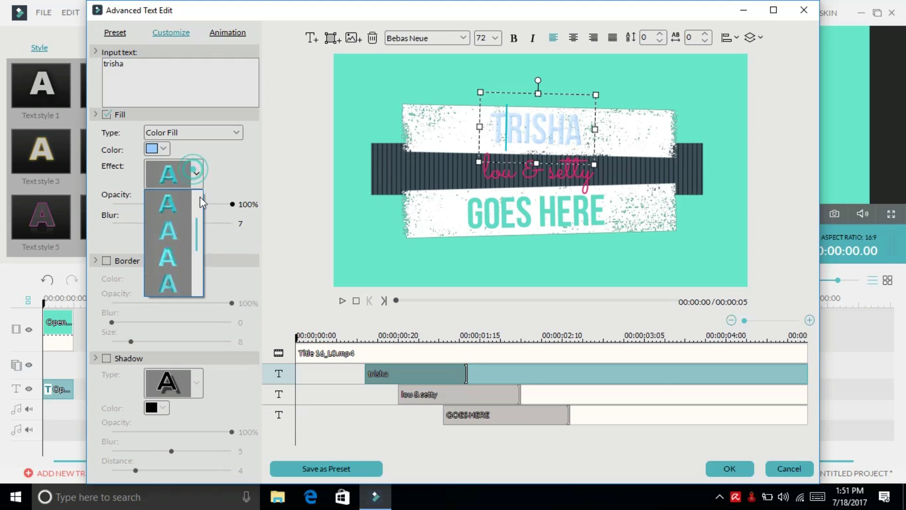
{"action": "left_click", "coordinate": [180, 200]}
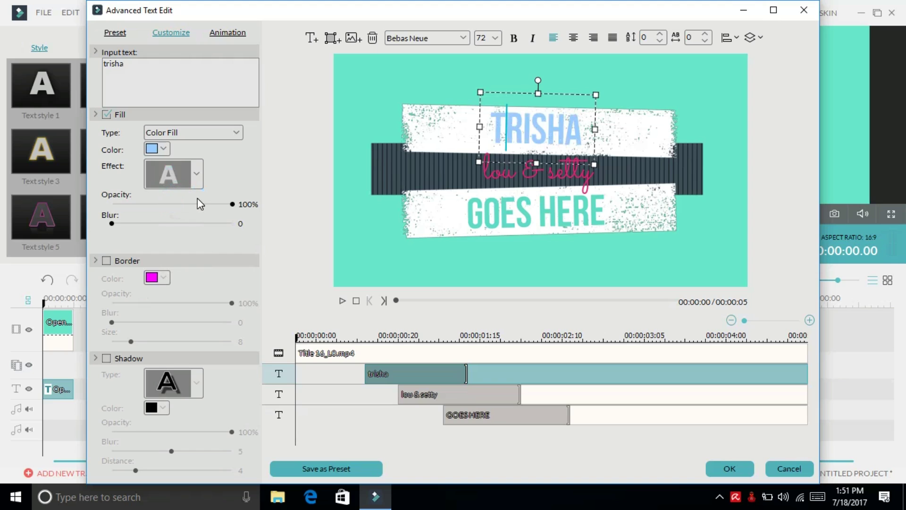
- Add a red border and a shadow with a blur of 10 to the upper banner name
{"action": "left_click", "coordinate": [120, 263]}
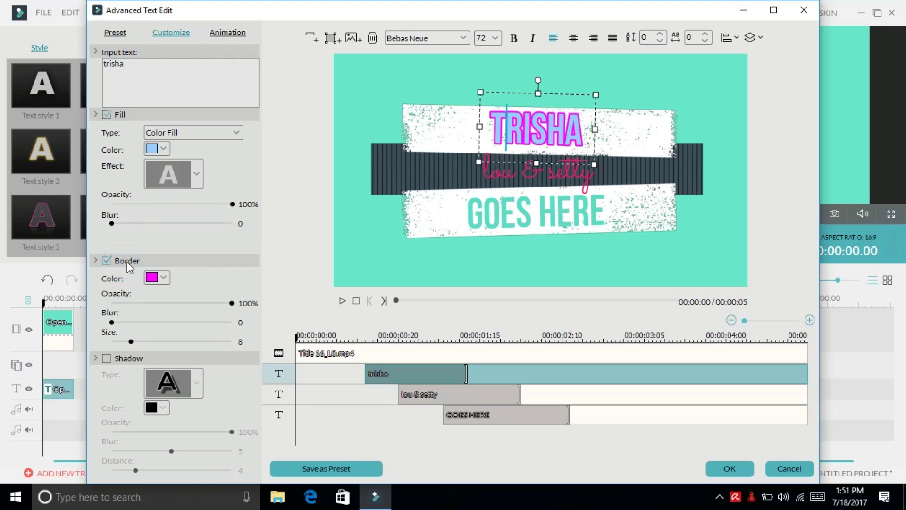
{"action": "left_click", "coordinate": [163, 278]}
{"action": "left_click", "coordinate": [222, 335]}
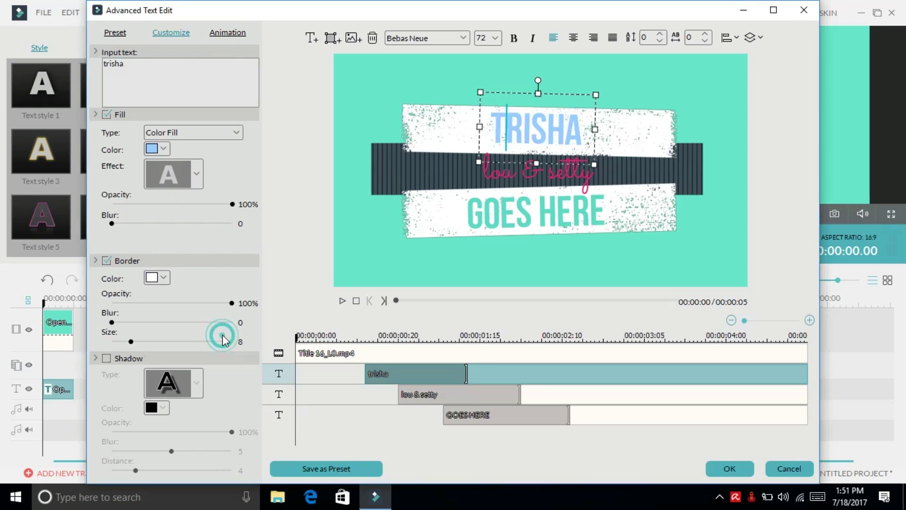
{"action": "left_click", "coordinate": [163, 278]}
{"action": "left_click", "coordinate": [168, 313]}
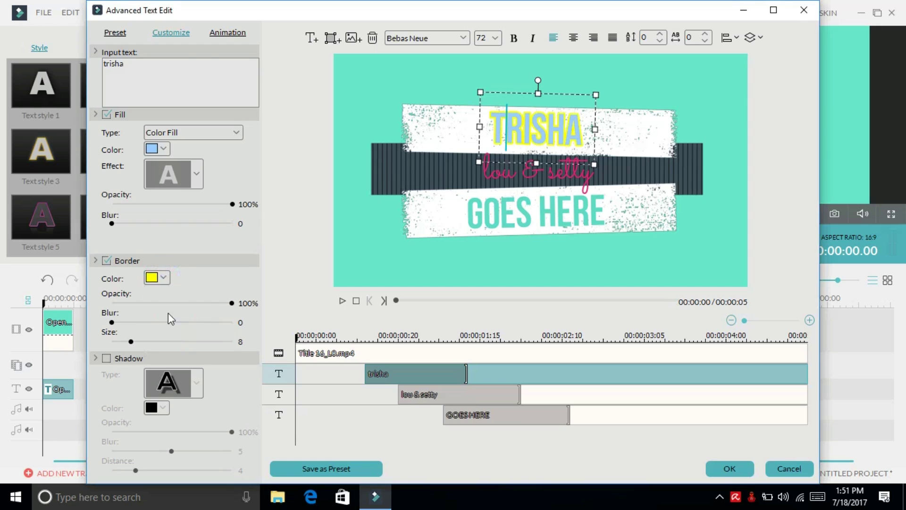
{"action": "left_click", "coordinate": [163, 277]}
{"action": "left_click", "coordinate": [154, 314]}
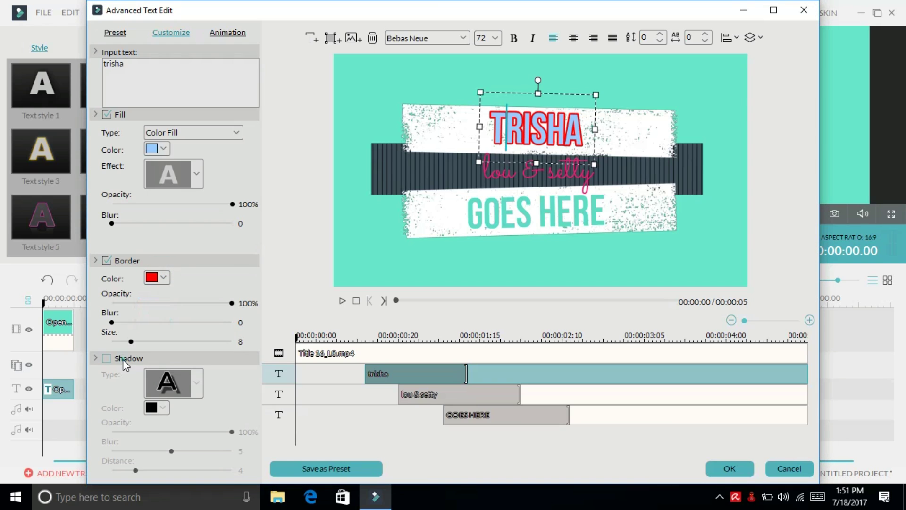
{"action": "left_click", "coordinate": [122, 359]}
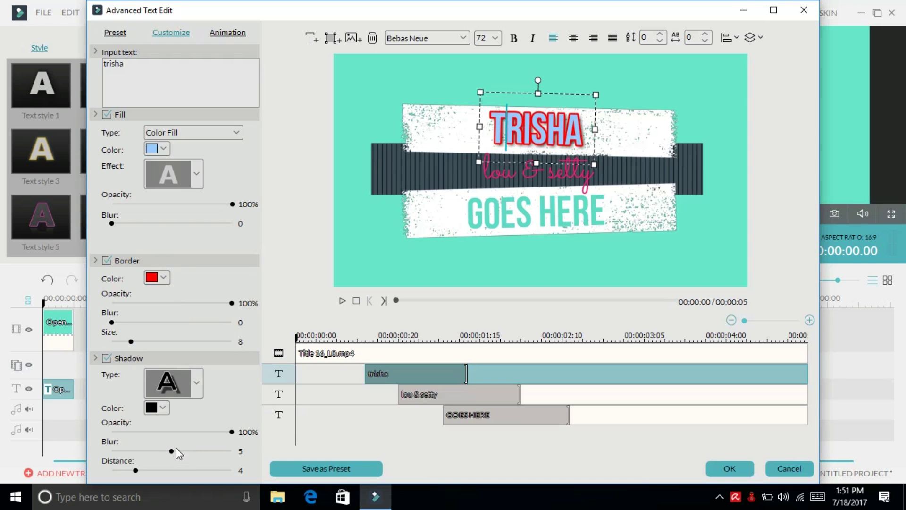
{"action": "left_click_drag", "start_coordinate": [173, 451], "coordinate": [267, 453]}
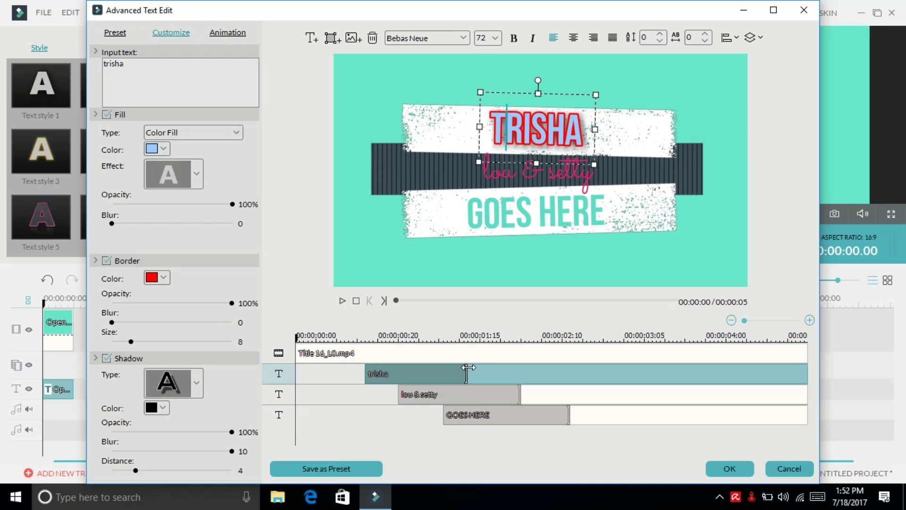
- Shorten the upper banner name's entrance animation to end at about 00:00:00:20 and play the preview
{"action": "left_click_drag", "start_coordinate": [467, 374], "coordinate": [385, 374]}
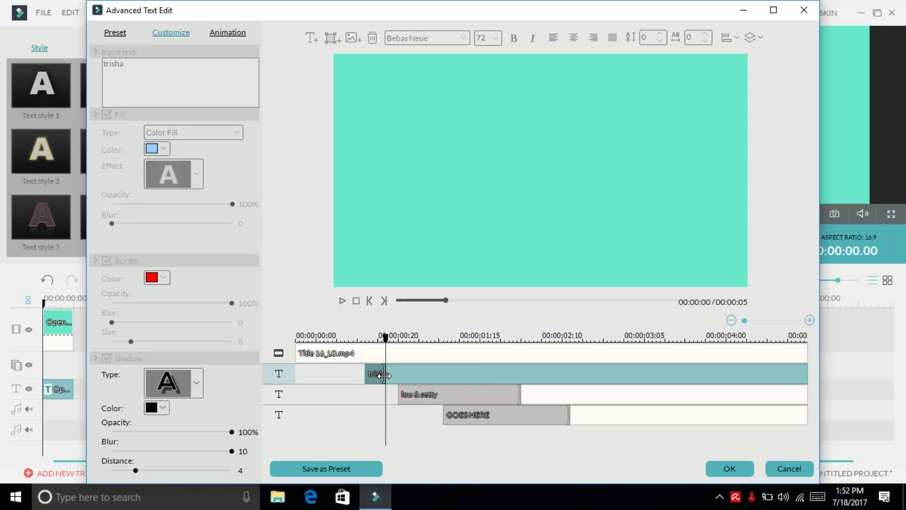
{"action": "left_click", "coordinate": [343, 301]}
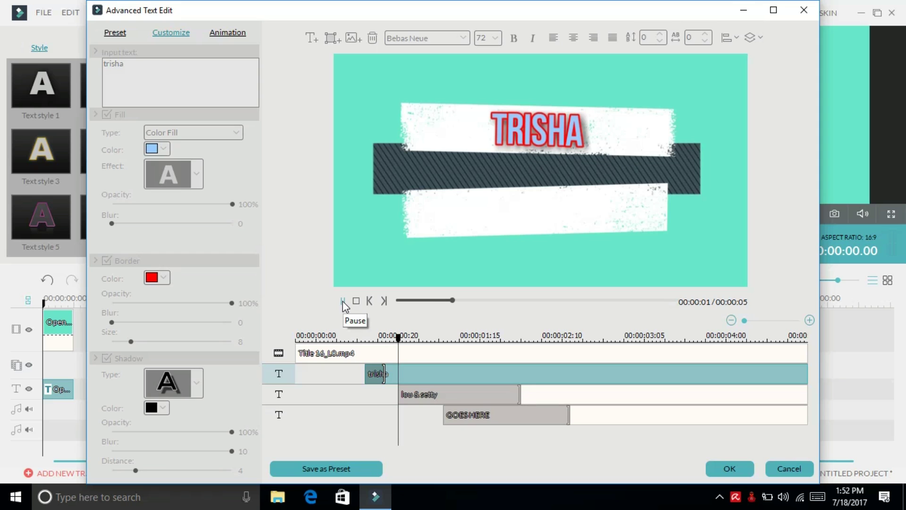
{"action": "left_click", "coordinate": [343, 301]}
- Lengthen the upper banner name's entrance animation to just past 00:00:01:15 and replay the title from where that text starts
{"action": "left_click", "coordinate": [382, 373]}
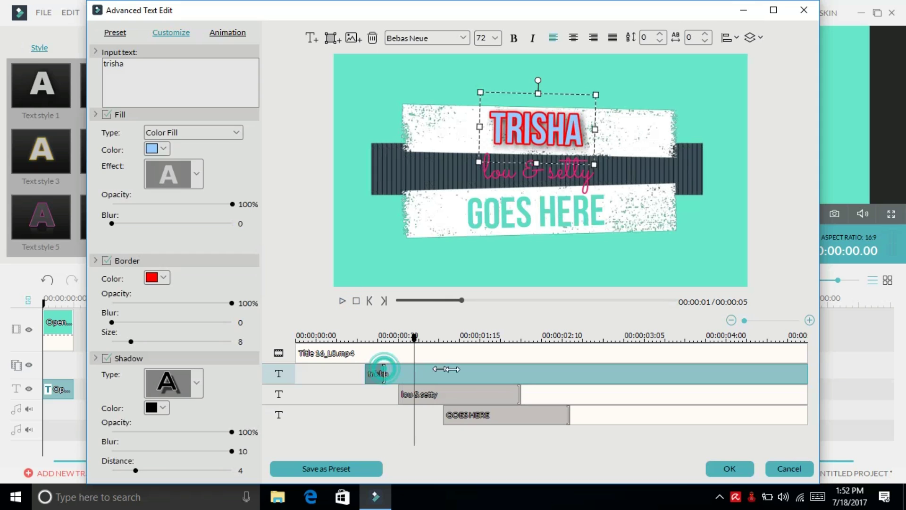
{"action": "left_click_drag", "start_coordinate": [385, 373], "coordinate": [471, 373]}
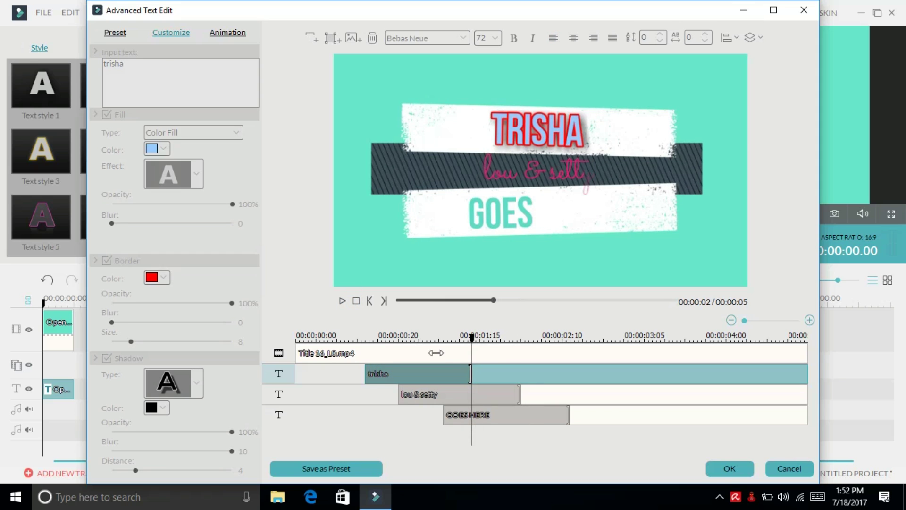
{"action": "left_click", "coordinate": [364, 336]}
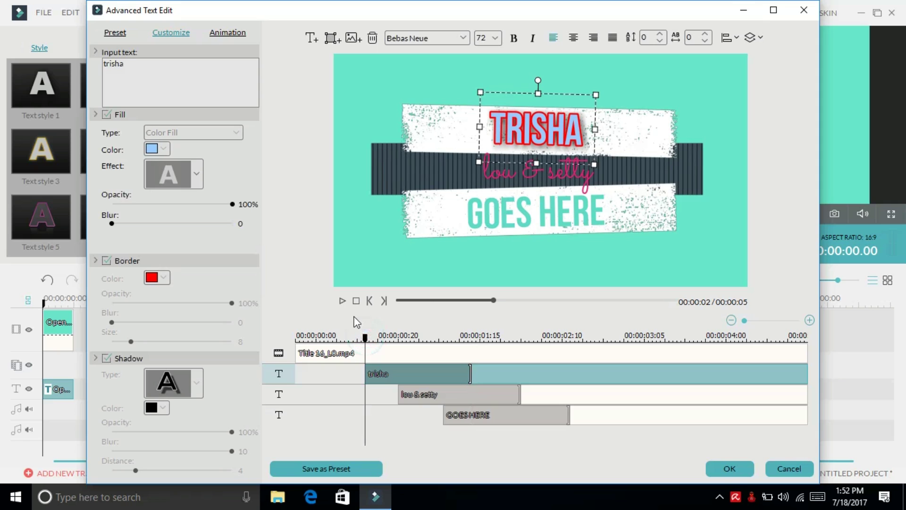
{"action": "left_click", "coordinate": [343, 301]}
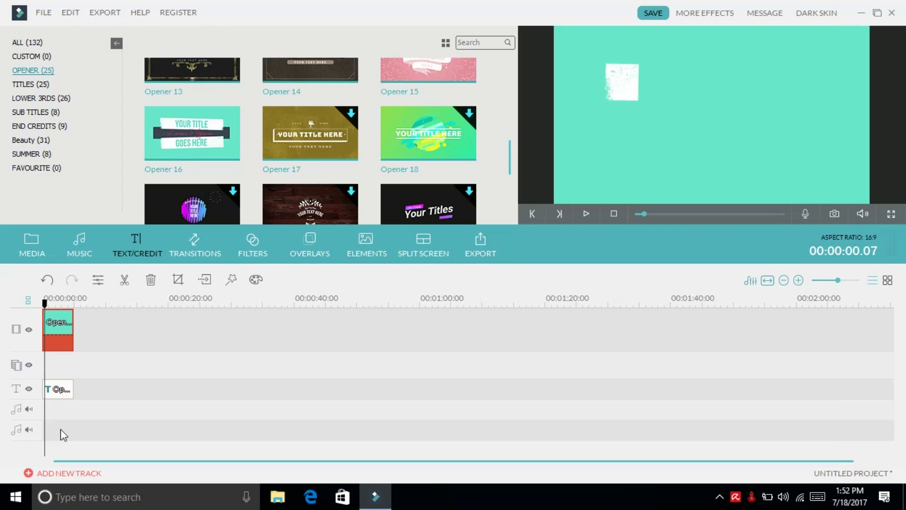
- Remove the opener's video and text clips from the timeline
{"action": "left_click", "coordinate": [61, 425]}
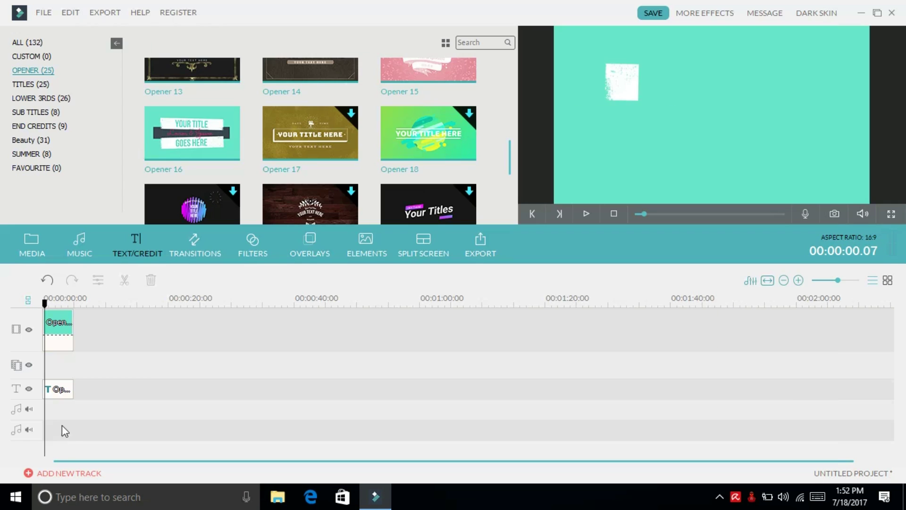
{"action": "left_click", "coordinate": [58, 389]}
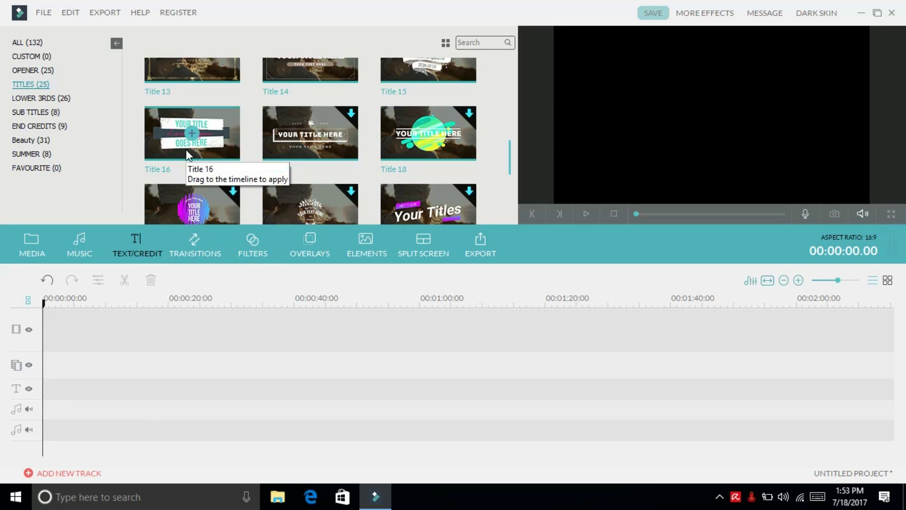
- Play a preview of the Title 16 template
{"action": "left_click", "coordinate": [202, 136]}
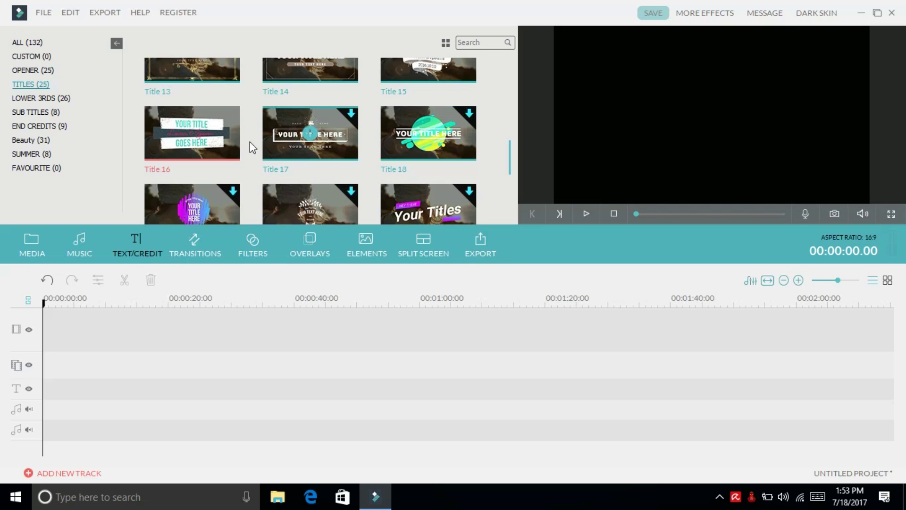
{"action": "left_click", "coordinate": [584, 215]}
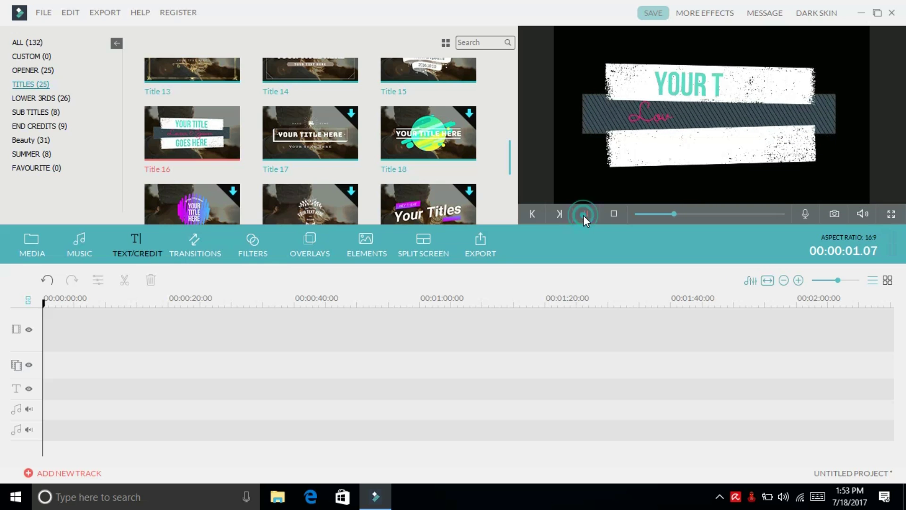
{"action": "left_click", "coordinate": [584, 215]}
- Browse the lower thirds and subtitle templates and preview Subtitles 2
{"action": "left_click", "coordinate": [41, 98]}
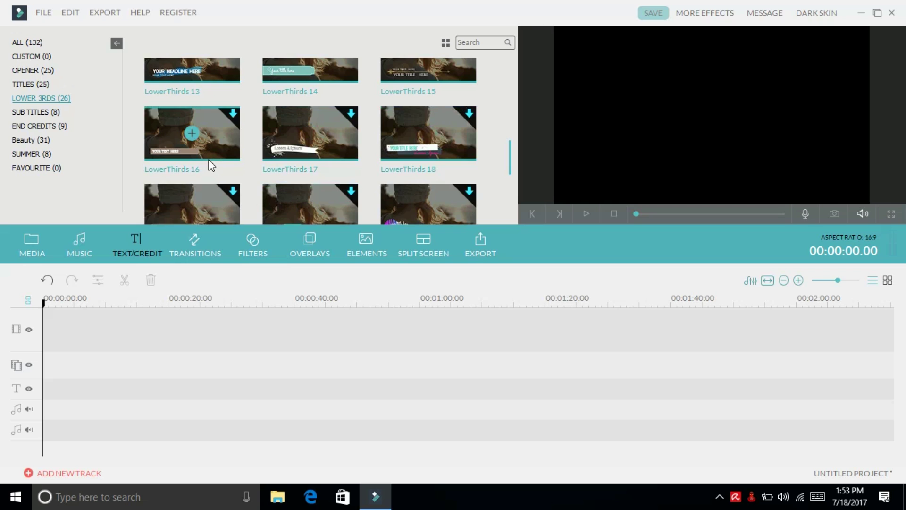
{"action": "scroll", "coordinate": [208, 162], "scroll_direction": "up", "scroll_amount": 5}
{"action": "left_click", "coordinate": [428, 84]}
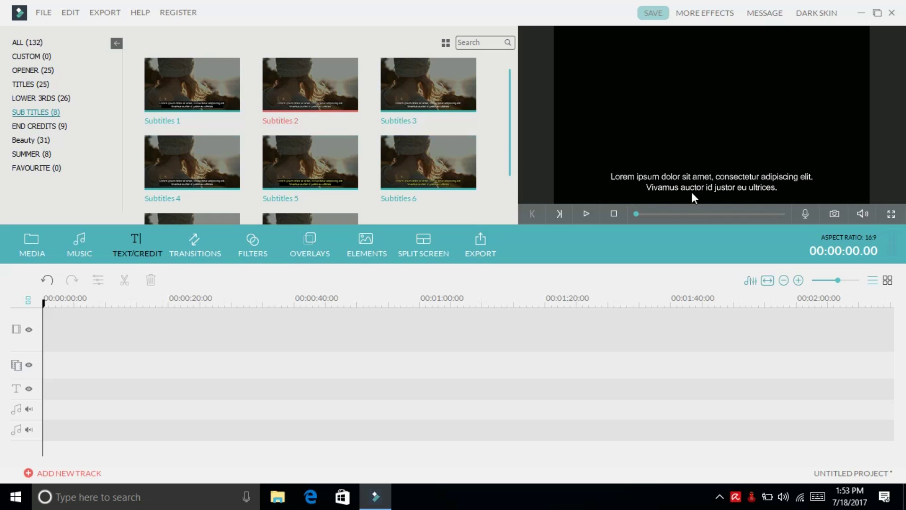
- Browse the End Credits, Beauty and Summer template collections
{"action": "left_click", "coordinate": [30, 126]}
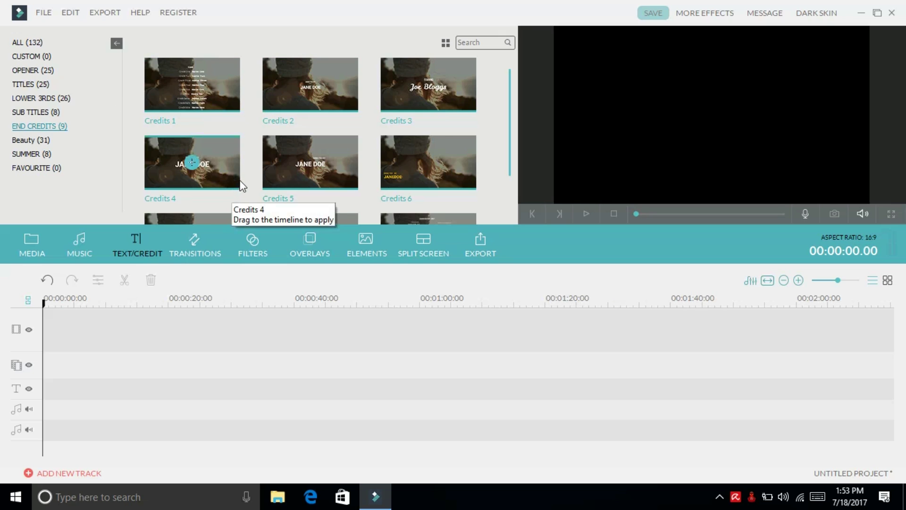
{"action": "left_click", "coordinate": [44, 140]}
{"action": "left_click_drag", "start_coordinate": [505, 85], "coordinate": [498, 185]}
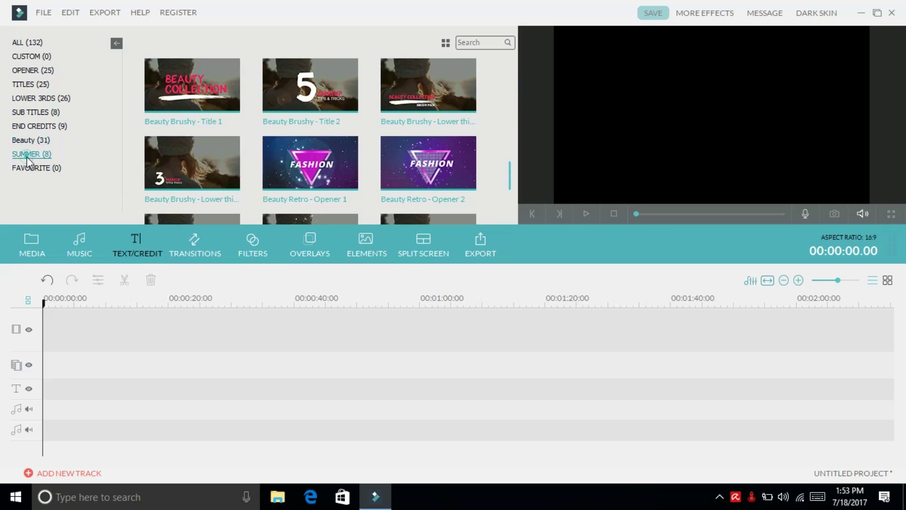
{"action": "left_click", "coordinate": [27, 157]}
{"action": "scroll", "coordinate": [515, 125], "scroll_direction": "up", "scroll_amount": 2}
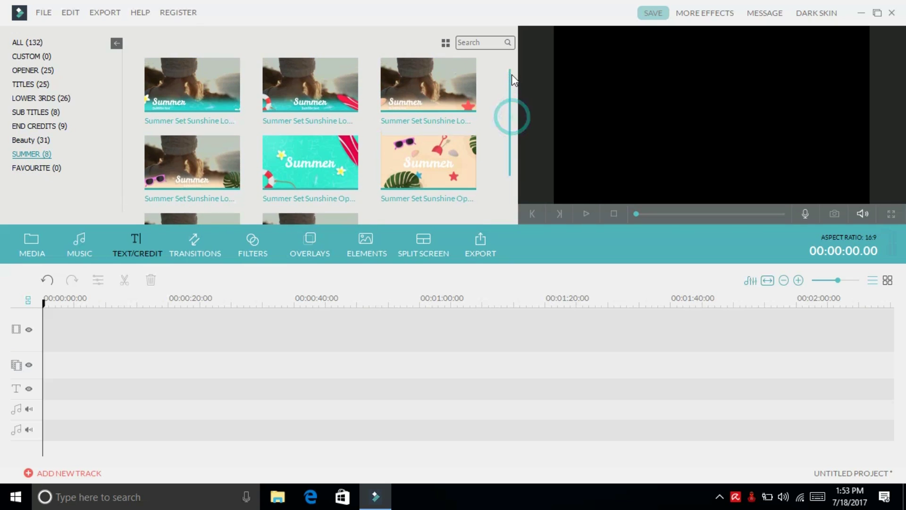
- Browse the transition library, the filter categories, and the View Finder and Beauty overlay collections
{"action": "left_click", "coordinate": [189, 243]}
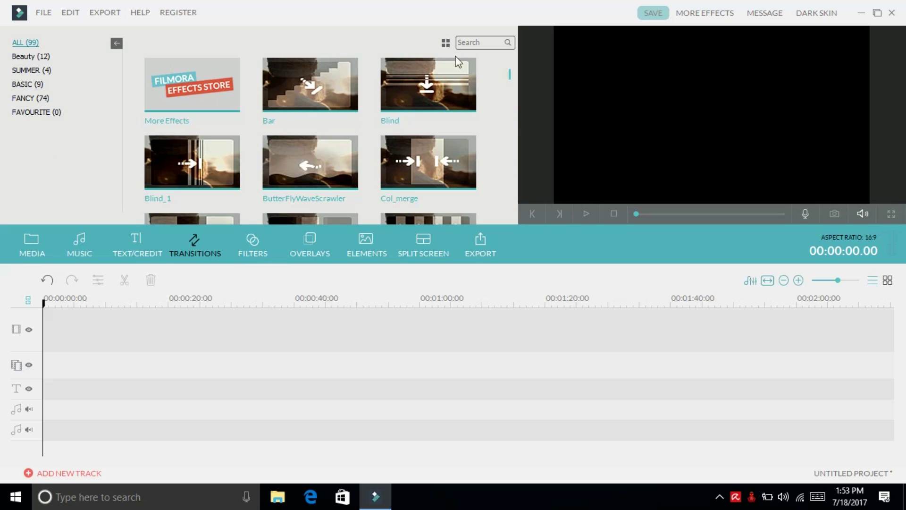
{"action": "left_click_drag", "start_coordinate": [513, 84], "coordinate": [277, 229]}
{"action": "left_click", "coordinate": [253, 241]}
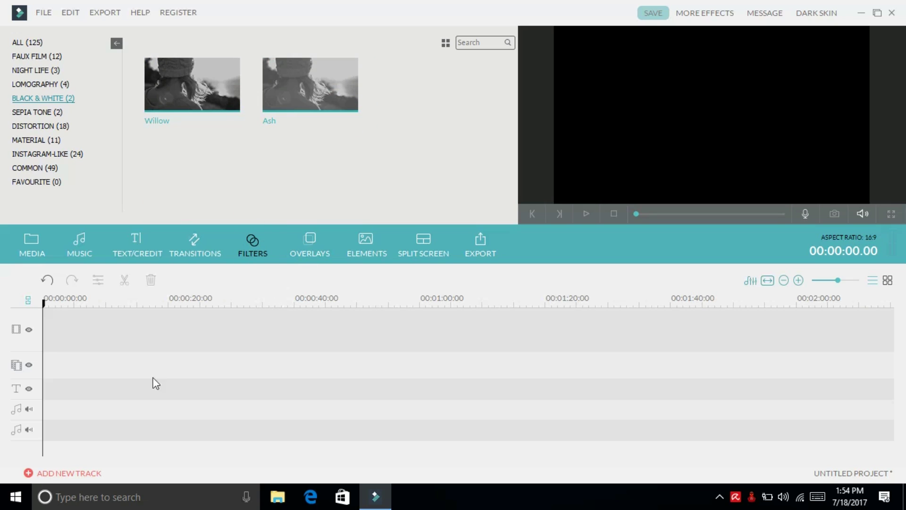
{"action": "mouse_move", "coordinate": [218, 104]}
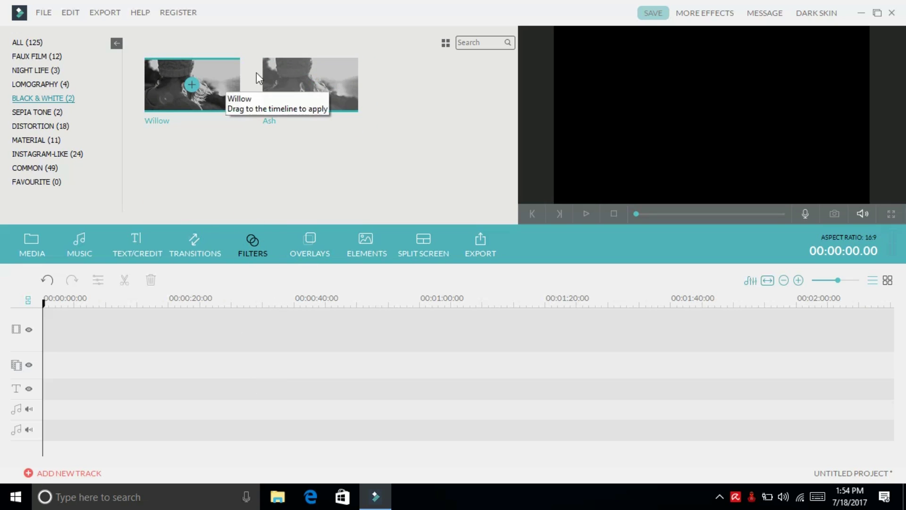
{"action": "left_click", "coordinate": [53, 57]}
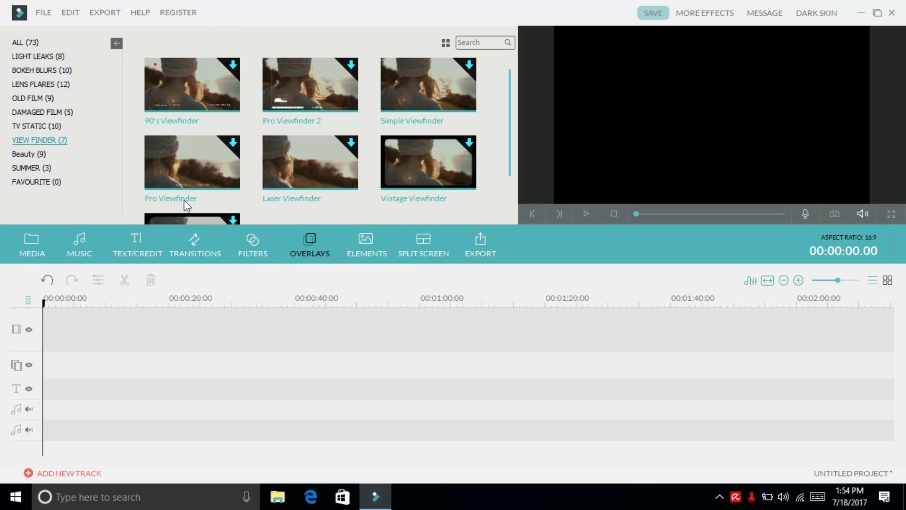
{"action": "left_click", "coordinate": [39, 154]}
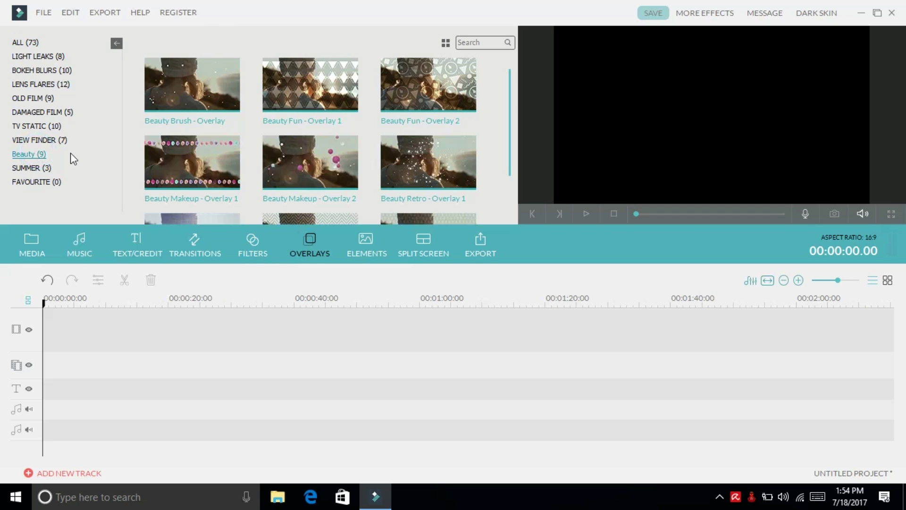
{"action": "mouse_move", "coordinate": [478, 111]}
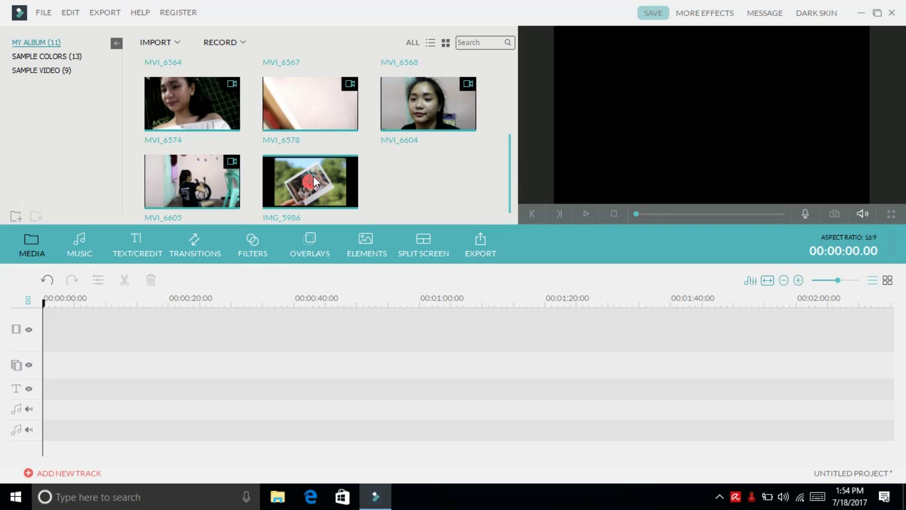
- Place the IMG_5986 photo on the video track and preview the PurpleLomo Lomography filter
{"action": "left_click_drag", "start_coordinate": [314, 177], "coordinate": [279, 322]}
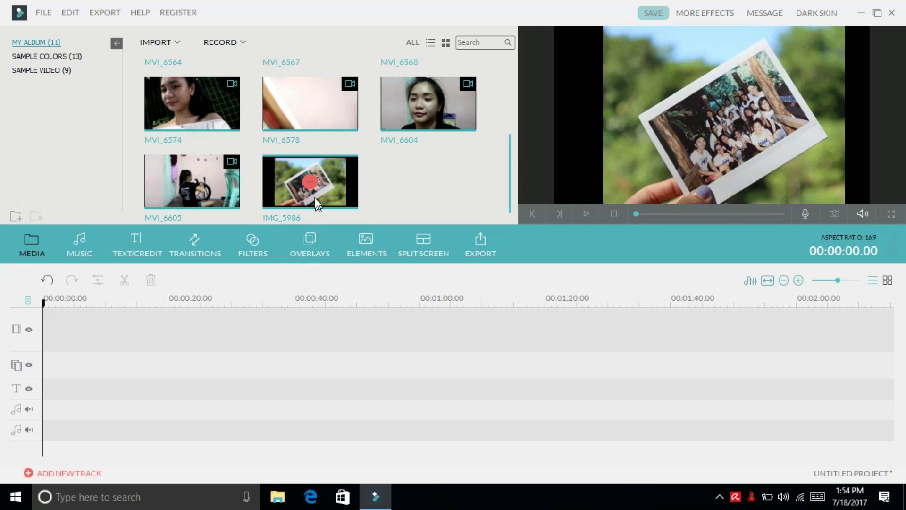
{"action": "left_click", "coordinate": [258, 250]}
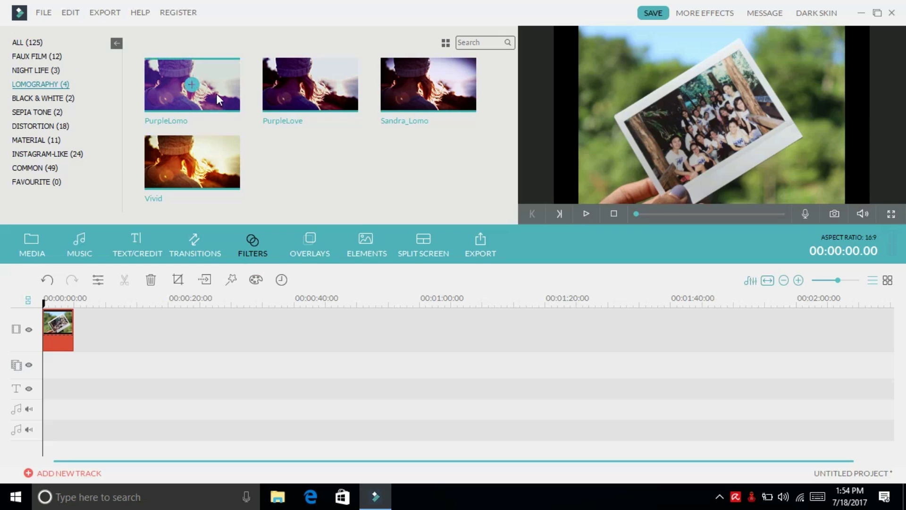
{"action": "left_click", "coordinate": [198, 85]}
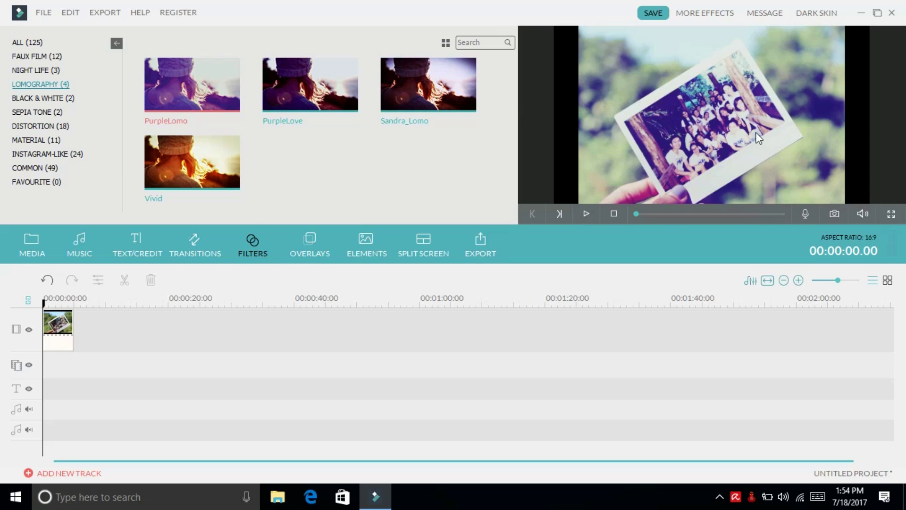
- Add the Pro Viewfinder overlay beneath the photo in the timeline and play the result
{"action": "left_click", "coordinate": [310, 243]}
{"action": "mouse_move", "coordinate": [188, 73]}
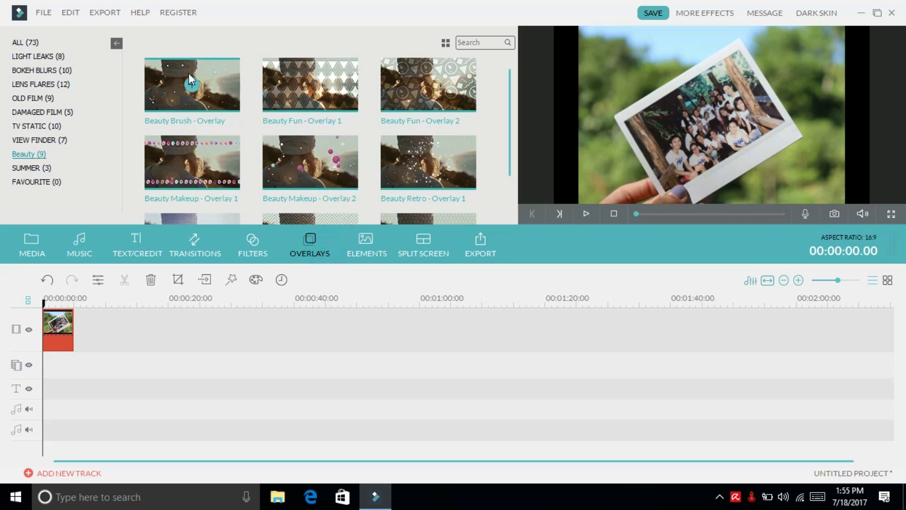
{"action": "left_click", "coordinate": [48, 143]}
{"action": "left_click_drag", "start_coordinate": [192, 162], "coordinate": [85, 384]}
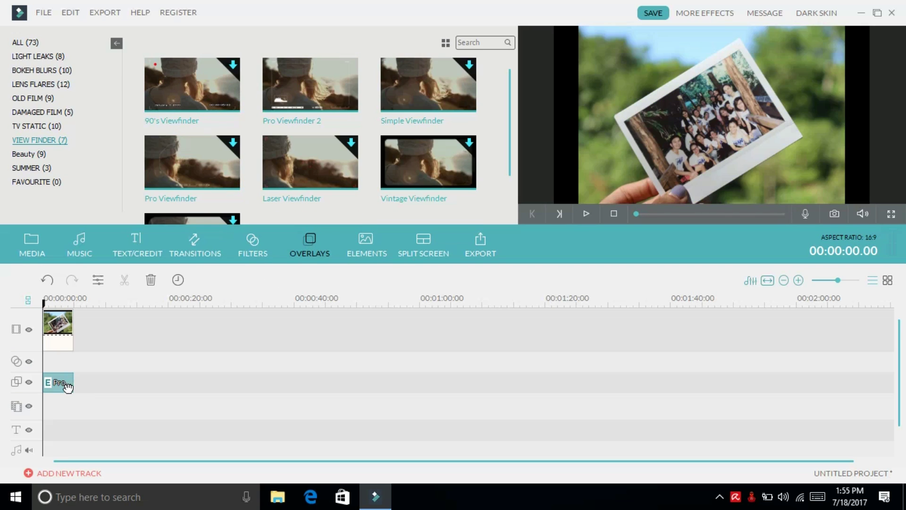
{"action": "left_click", "coordinate": [587, 213]}
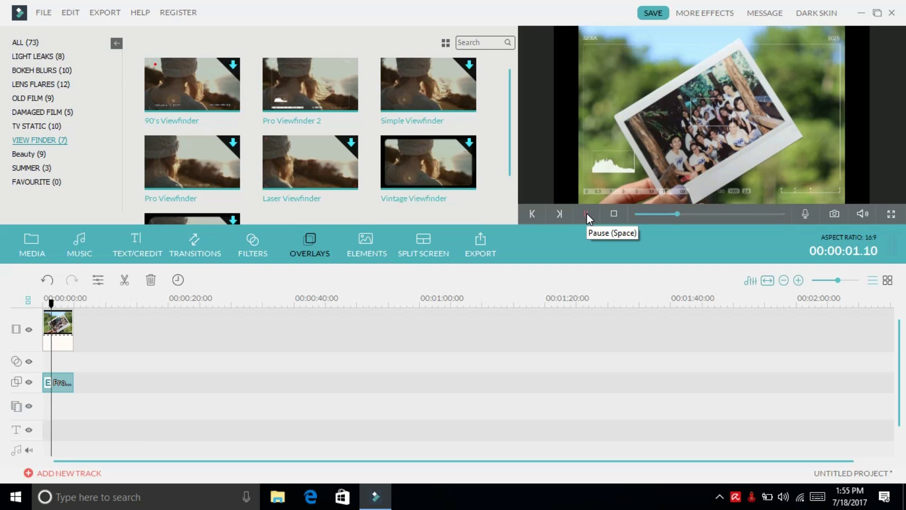
{"action": "left_click", "coordinate": [586, 213]}
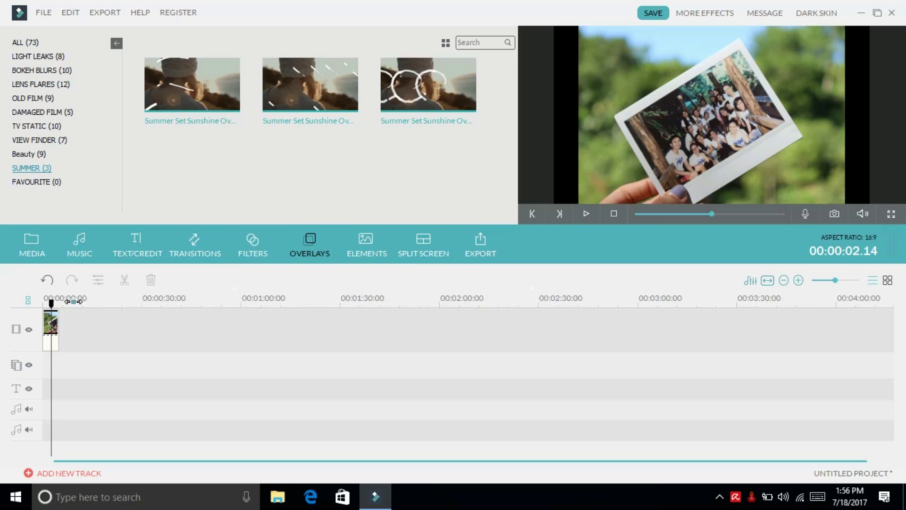
- Try the Element Handdrawn 2 element on the photo and play the result
{"action": "mouse_move", "coordinate": [196, 300]}
{"action": "left_mouse_down"}
{"action": "mouse_move", "coordinate": [277, 300]}
{"action": "mouse_move", "coordinate": [150, 299]}
{"action": "mouse_move", "coordinate": [232, 299]}
{"action": "mouse_move", "coordinate": [203, 299]}
{"action": "left_mouse_up"}
{"action": "left_click", "coordinate": [358, 226]}
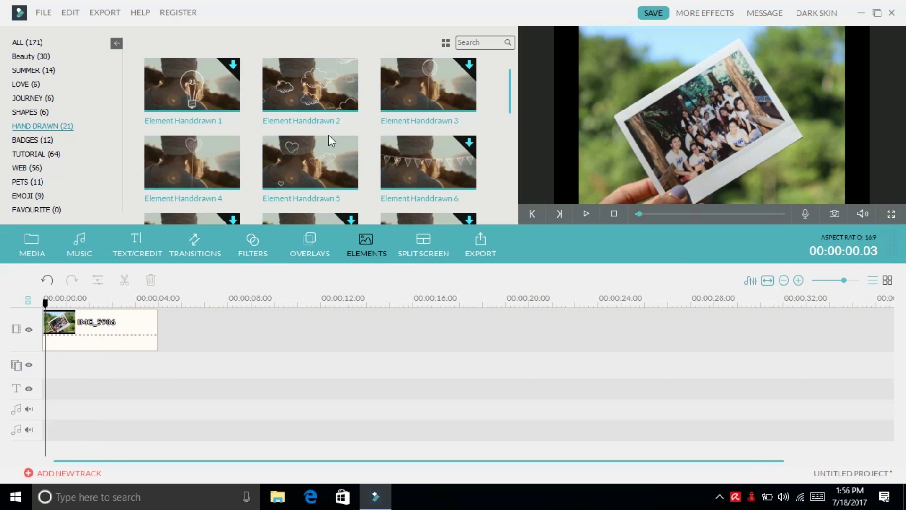
{"action": "mouse_move", "coordinate": [336, 80]}
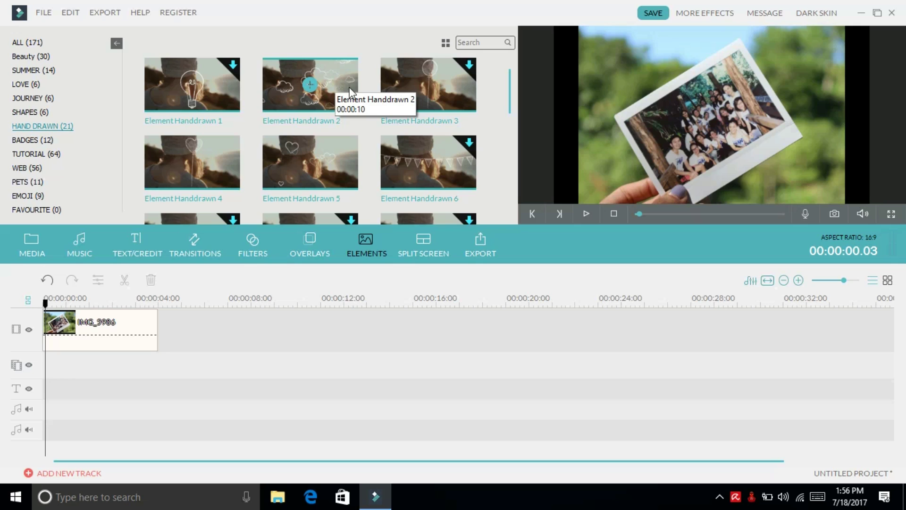
{"action": "left_click", "coordinate": [310, 84]}
{"action": "left_click", "coordinate": [585, 214]}
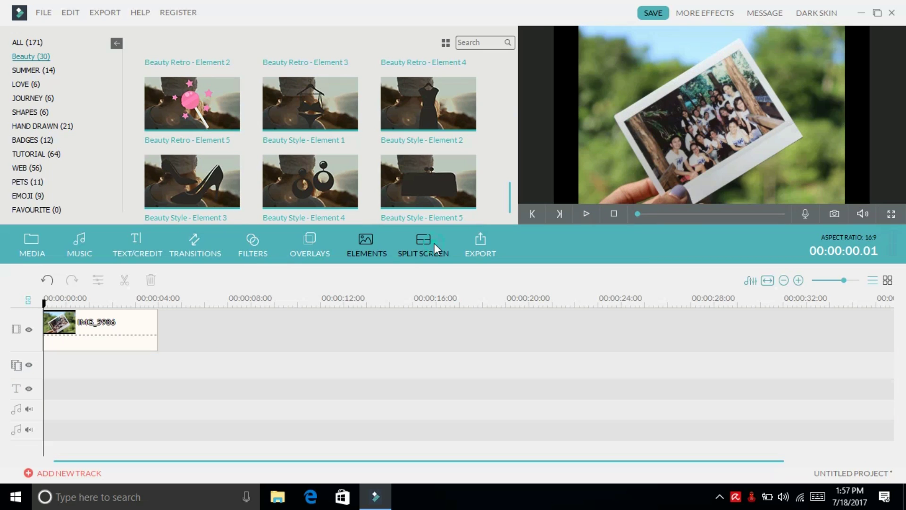
- Insert the side-by-side 2 Screen A split screen, fill it with INTRO FINAL and review intro, and play it
{"action": "left_click", "coordinate": [435, 243]}
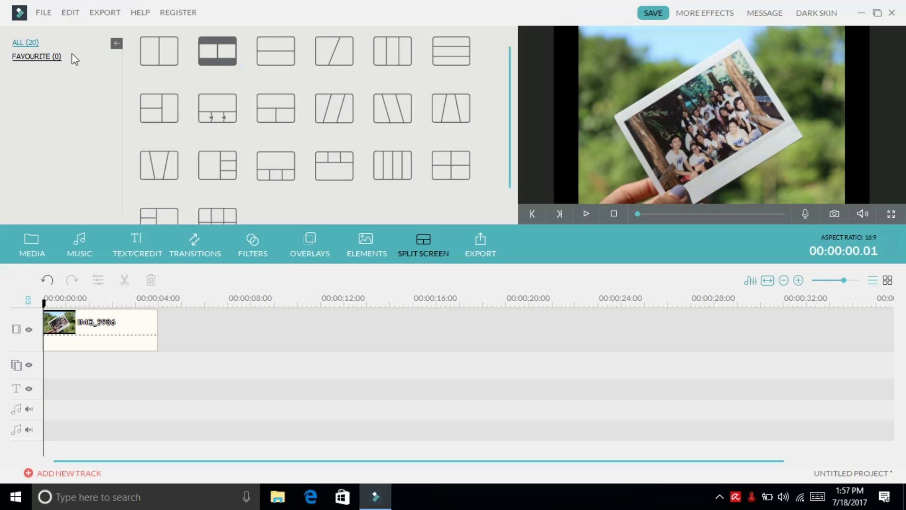
{"action": "left_click", "coordinate": [184, 62]}
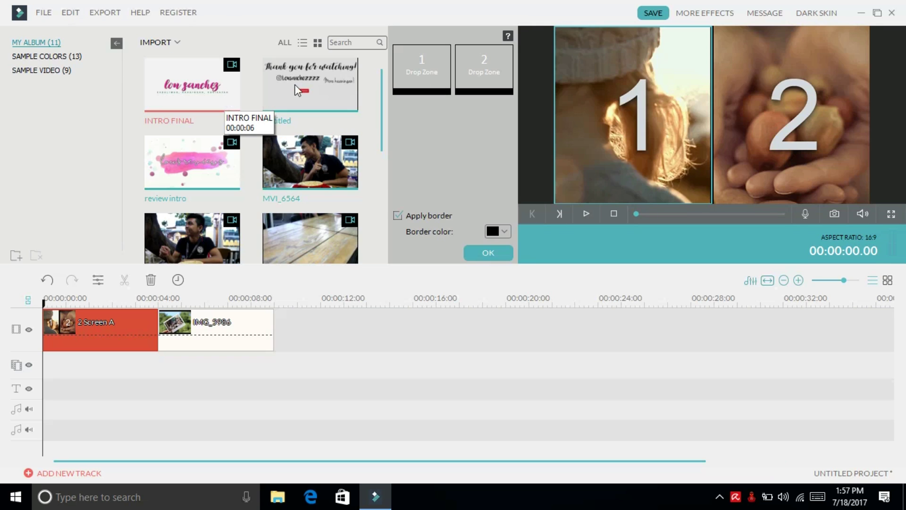
{"action": "left_click_drag", "start_coordinate": [171, 85], "coordinate": [413, 62]}
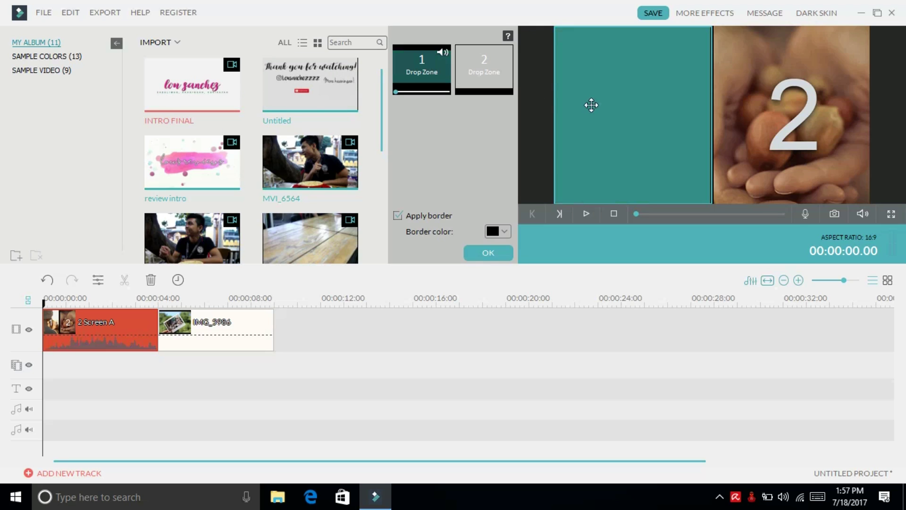
{"action": "left_click_drag", "start_coordinate": [319, 118], "coordinate": [498, 73]}
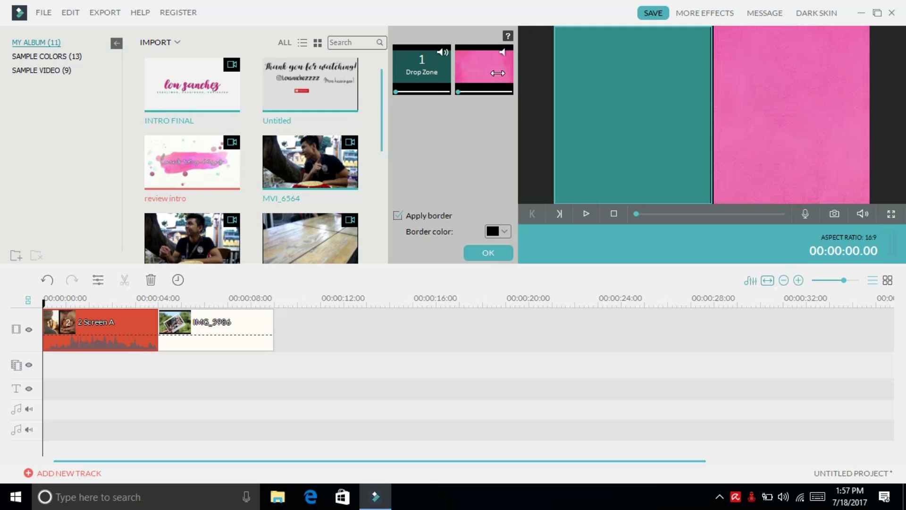
{"action": "left_click", "coordinate": [587, 214]}
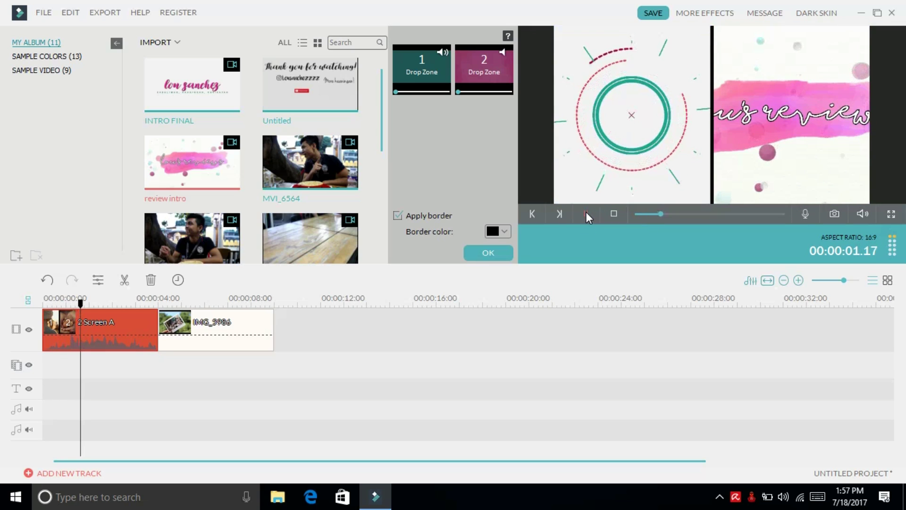
{"action": "left_click", "coordinate": [488, 254]}
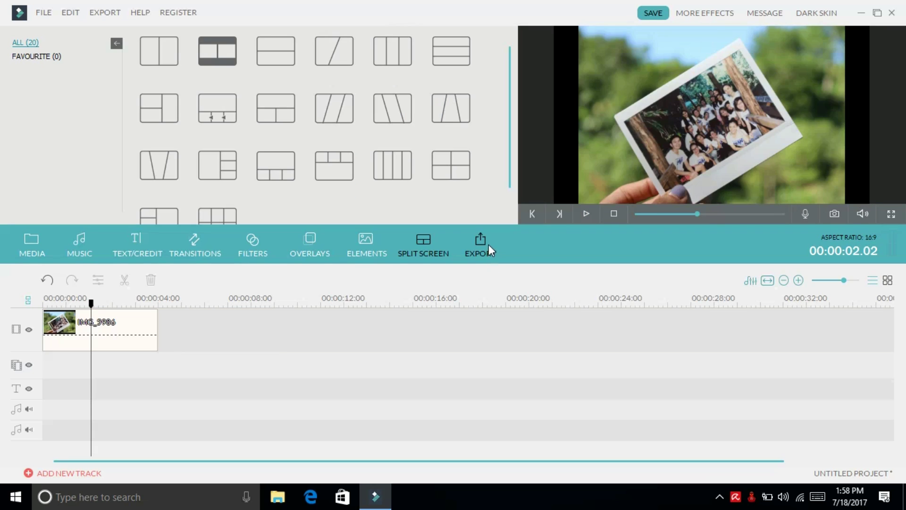
- Delete the IMG_5986 photo from the timeline and place the MVI_6564 video on the video track
{"action": "left_click", "coordinate": [135, 336]}
{"action": "key", "text": "Delete"}
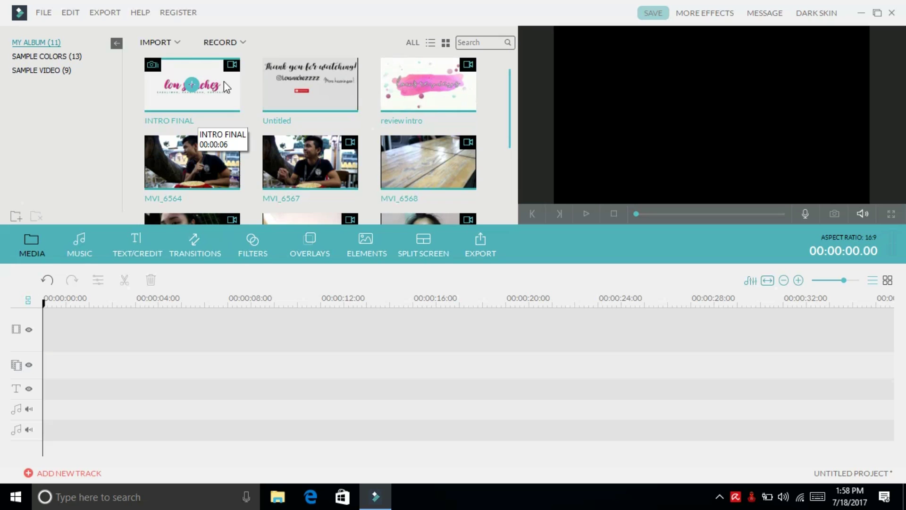
{"action": "mouse_move", "coordinate": [204, 94]}
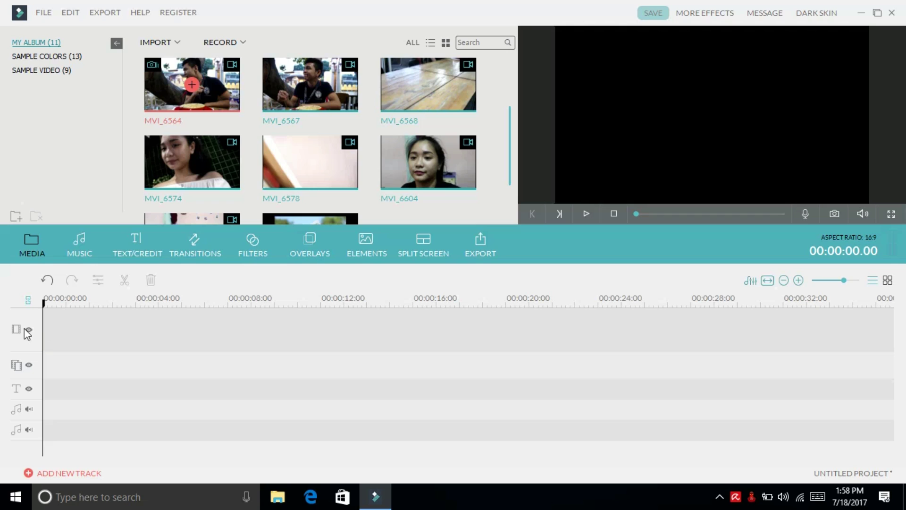
{"action": "left_click_drag", "start_coordinate": [32, 330], "coordinate": [130, 338]}
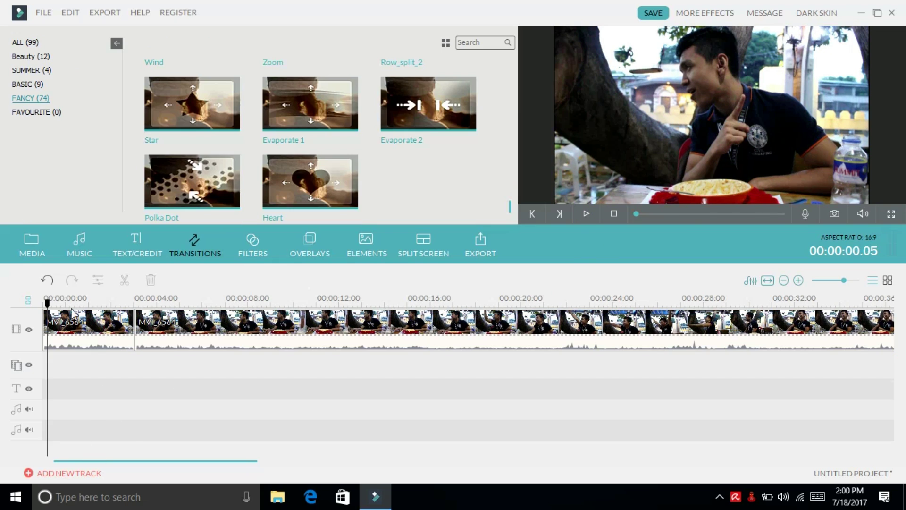
- Crop the short MVI_6564 segment near the four-second mark to a tighter 16:9 frame around the man
{"action": "left_click", "coordinate": [86, 336]}
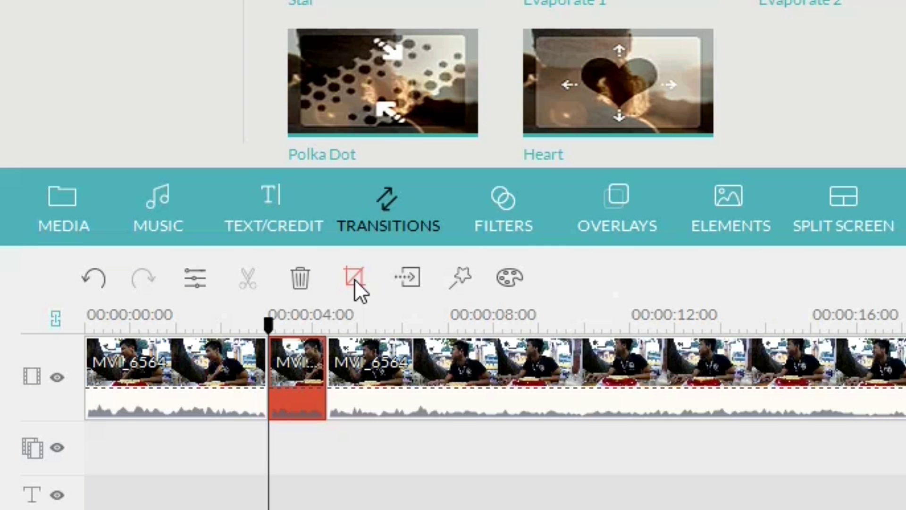
{"action": "left_click", "coordinate": [177, 279]}
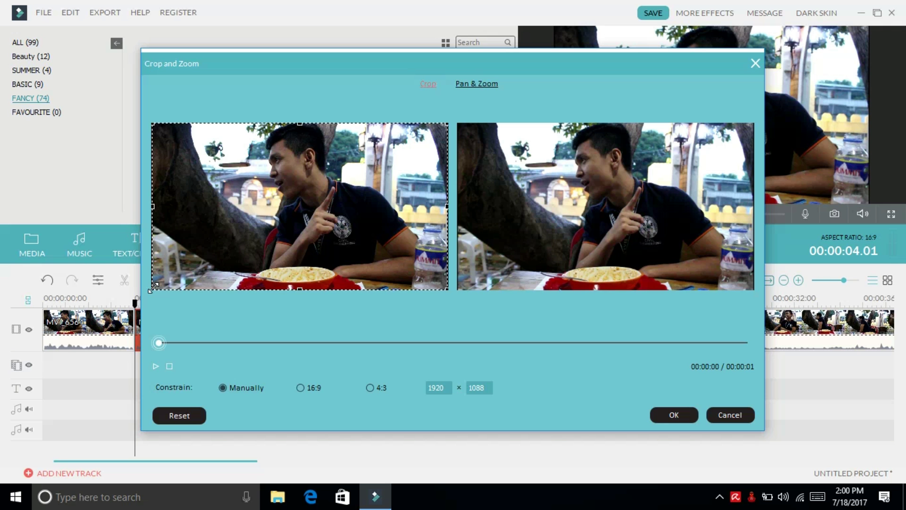
{"action": "left_click_drag", "start_coordinate": [153, 287], "coordinate": [182, 267]}
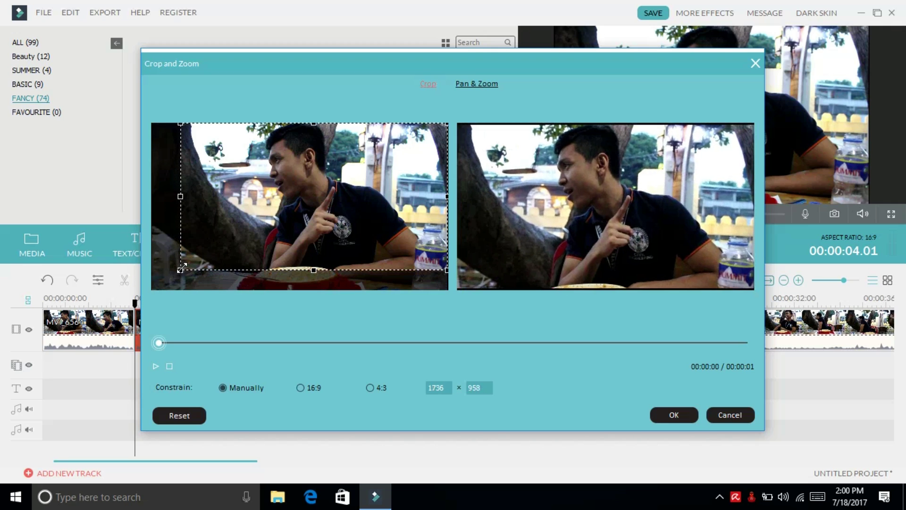
{"action": "left_click", "coordinate": [316, 393]}
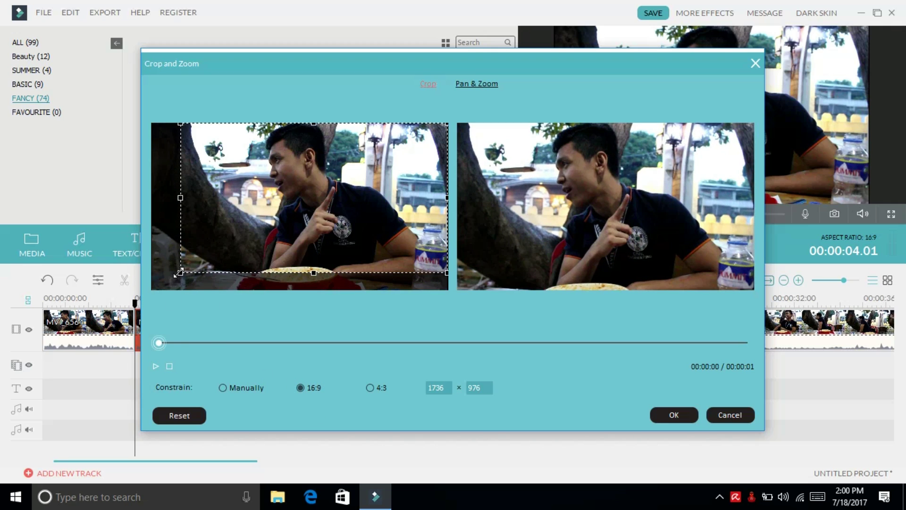
{"action": "left_click_drag", "start_coordinate": [179, 272], "coordinate": [226, 245]}
{"action": "left_click_drag", "start_coordinate": [399, 200], "coordinate": [364, 205]}
{"action": "key", "text": "Return"}
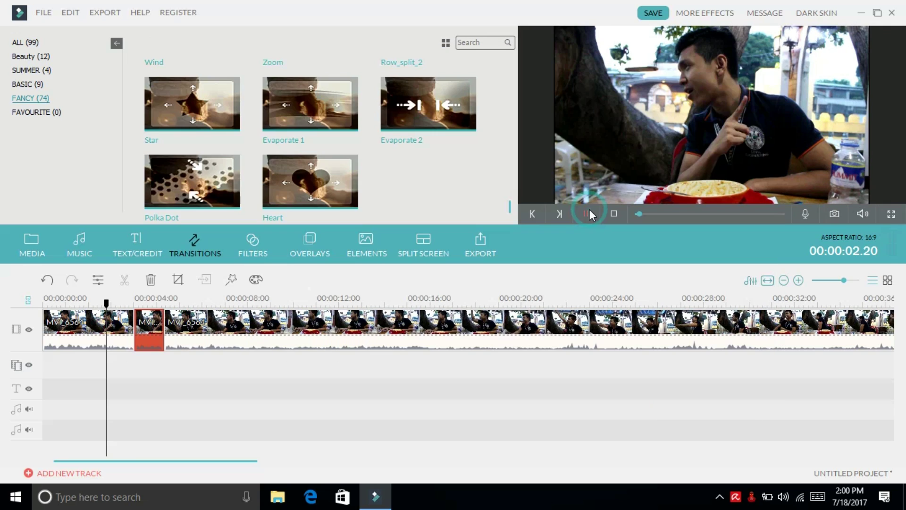
- Play the cropped MVI_6564 segment and undo the crop
{"action": "left_click", "coordinate": [590, 213]}
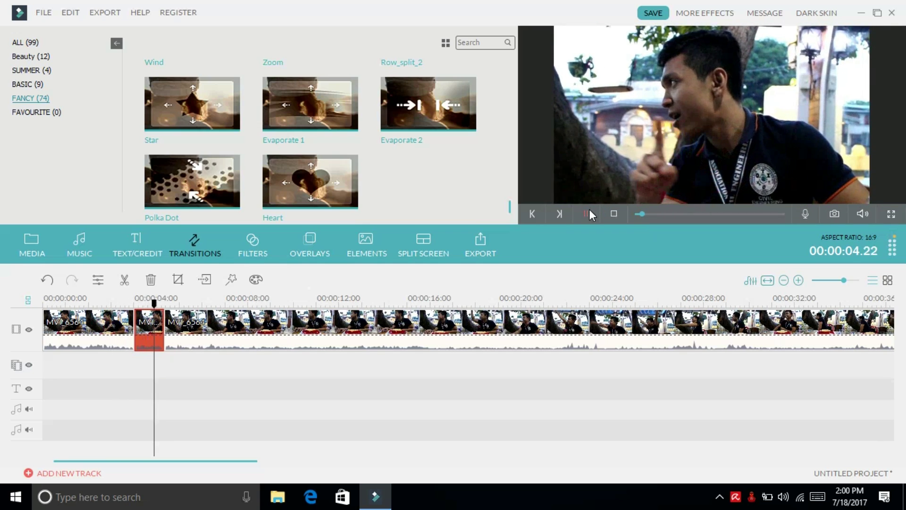
{"action": "left_click", "coordinate": [590, 212]}
{"action": "key", "text": "ctrl+z"}
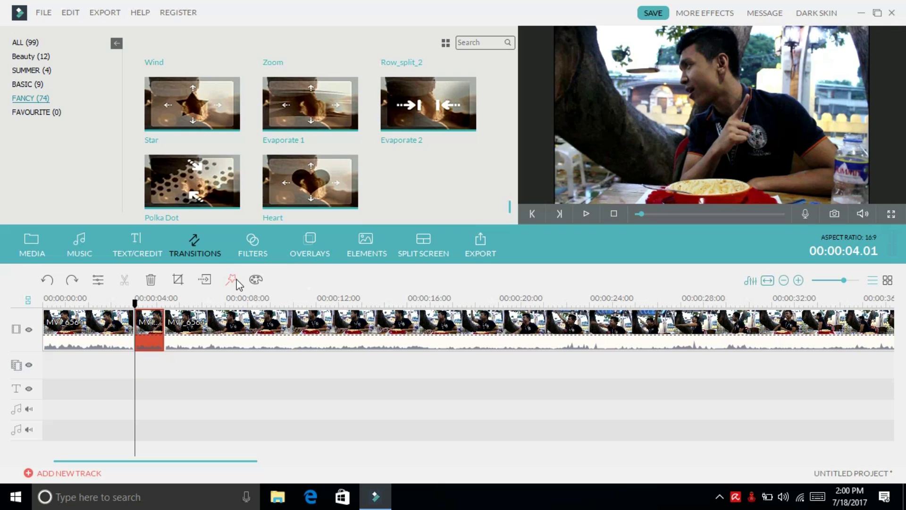
- Try a white balance temperature of 55 on the short segment in Advanced Color Tuning and discard the change
{"action": "left_click", "coordinate": [255, 280]}
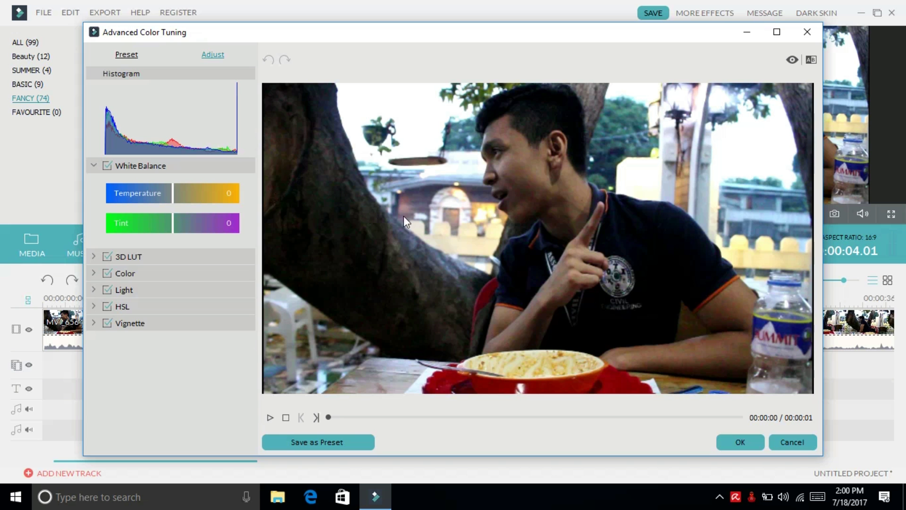
{"action": "left_click_drag", "start_coordinate": [148, 199], "coordinate": [197, 197]}
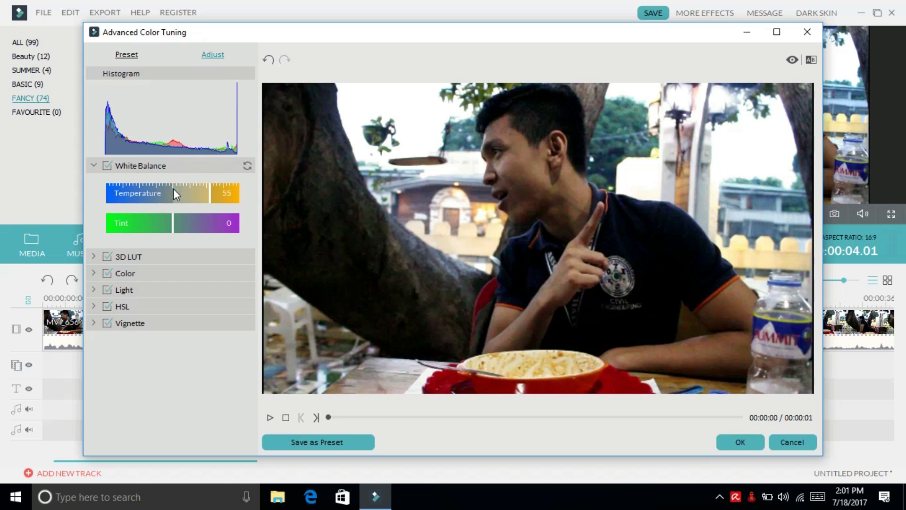
{"action": "left_click", "coordinate": [807, 31]}
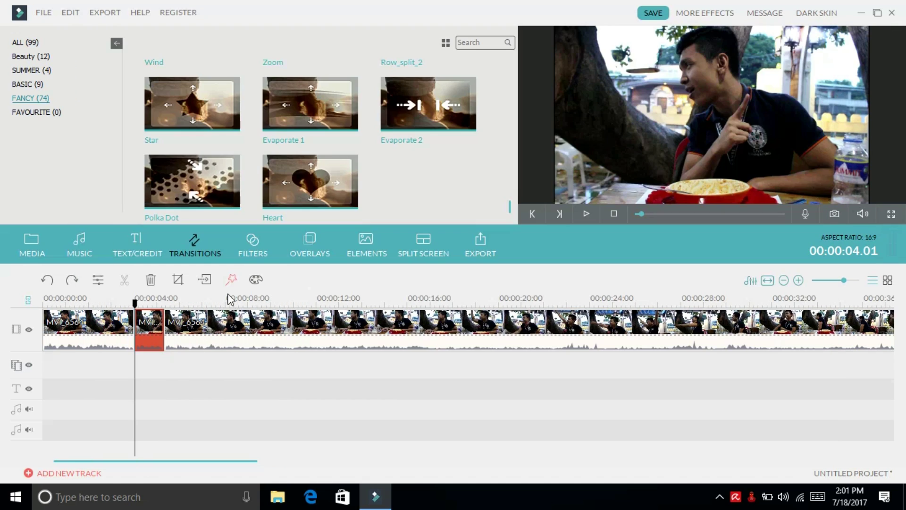
- Apply a mosaic to the short MVI_6564 segment and enlarge the pixelated area across the man's chest and arm
{"action": "left_click", "coordinate": [231, 280]}
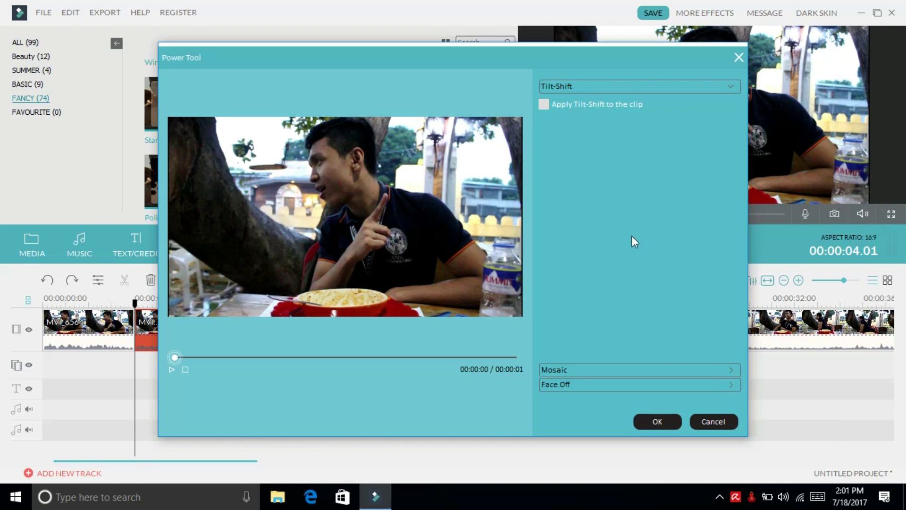
{"action": "left_click", "coordinate": [637, 371]}
{"action": "left_click", "coordinate": [544, 119]}
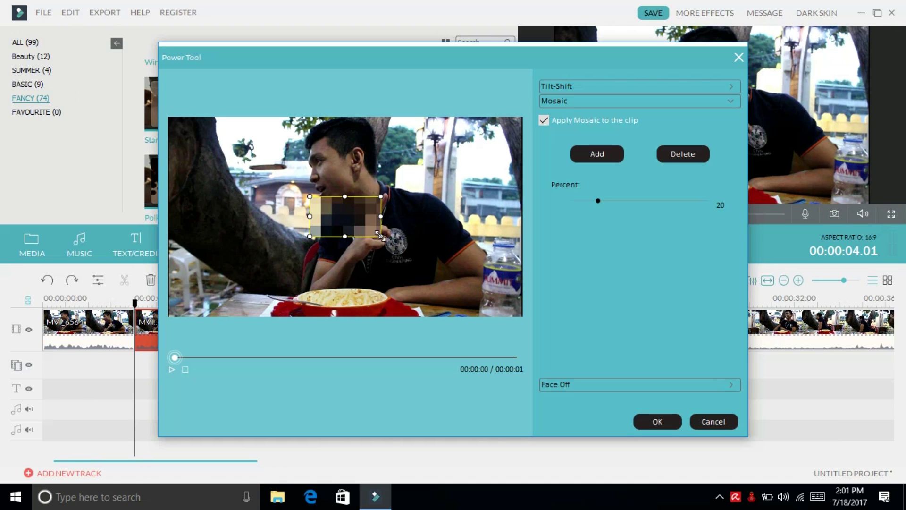
{"action": "left_click_drag", "start_coordinate": [380, 234], "coordinate": [481, 298]}
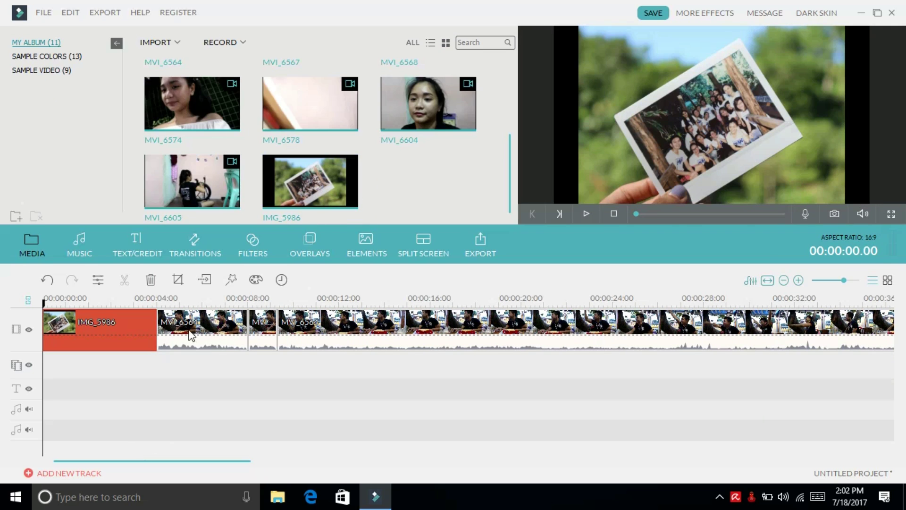
- Remove the IMG_5986 photo from the start of the main video track
{"action": "left_click_drag", "start_coordinate": [118, 323], "coordinate": [61, 332]}
{"action": "key", "text": "Delete"}
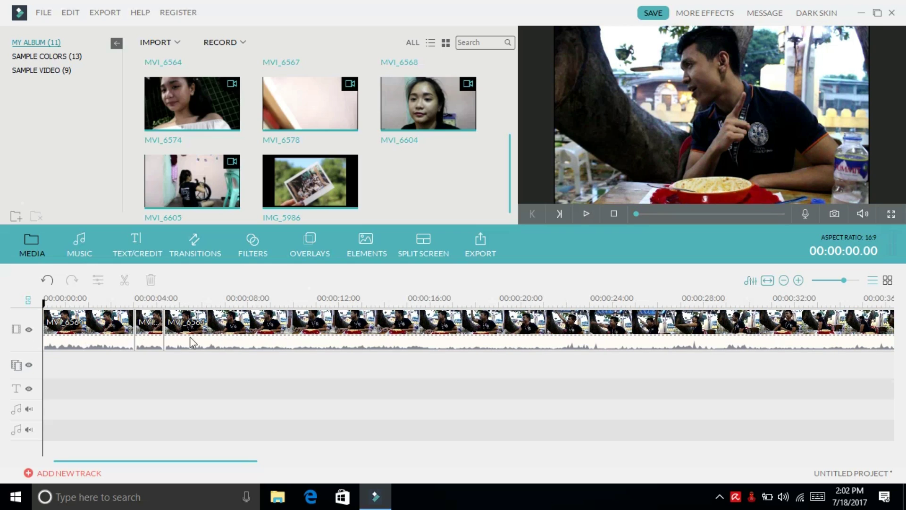
- Overlay the IMG_5986 photo as a picture-in-picture at the timeline's start, shrink it toward the frame's lower-right corner, and play it
{"action": "left_click", "coordinate": [342, 199]}
{"action": "left_click_drag", "start_coordinate": [342, 198], "coordinate": [52, 368]}
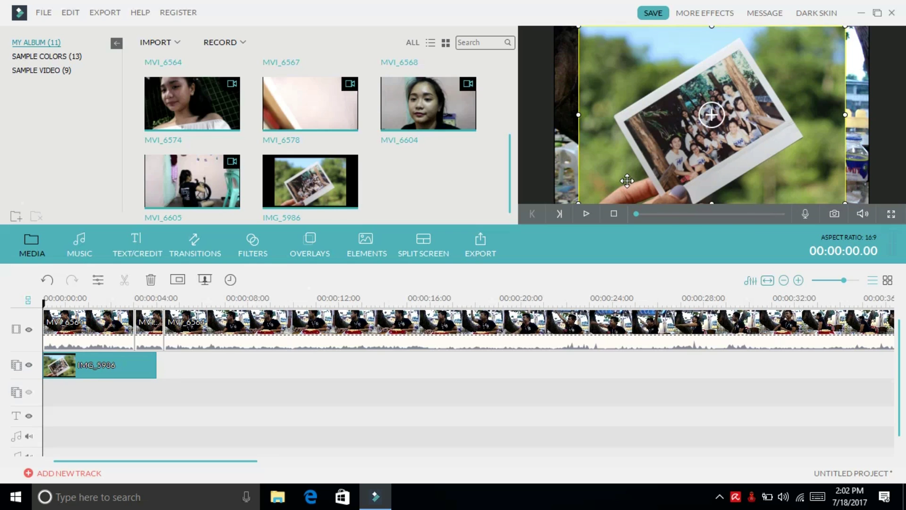
{"action": "left_click_drag", "start_coordinate": [579, 26], "coordinate": [782, 121]}
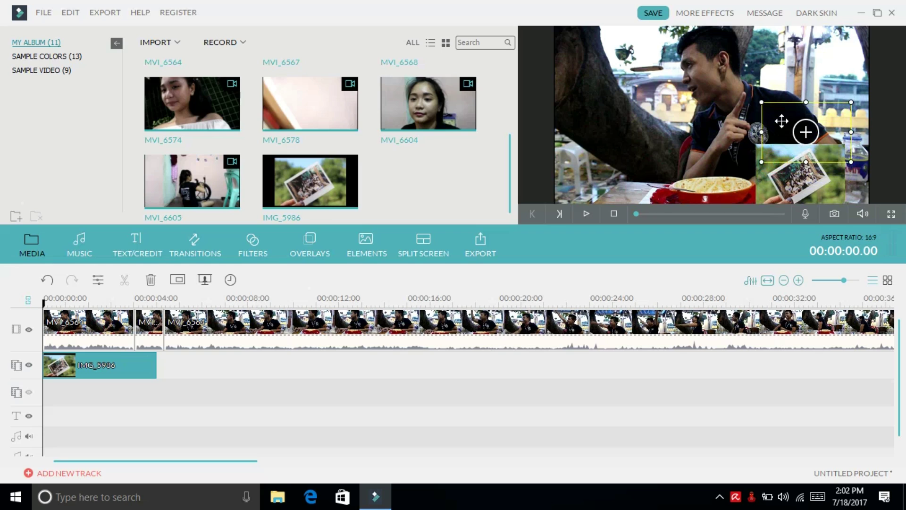
{"action": "left_click", "coordinate": [587, 213]}
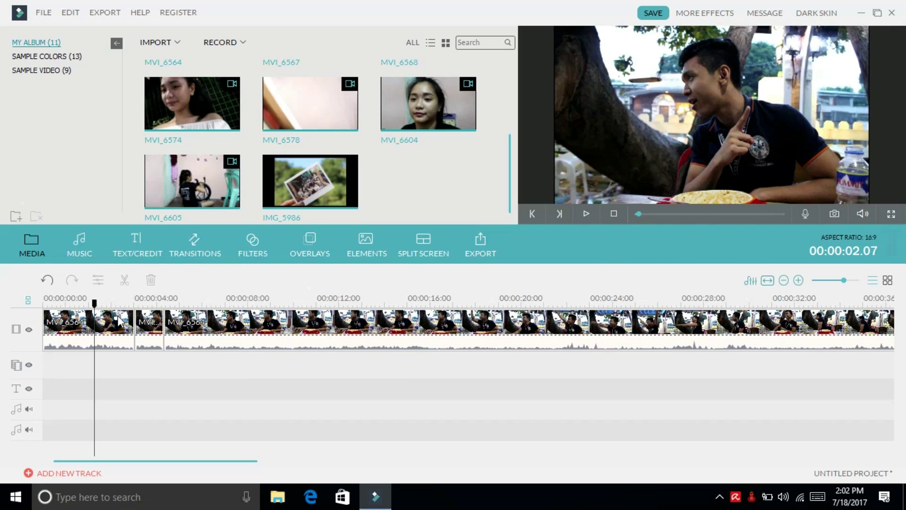
- Place the review intro video on the picture-in-picture track at the timeline's start and play the overlay
{"action": "left_click", "coordinate": [44, 303]}
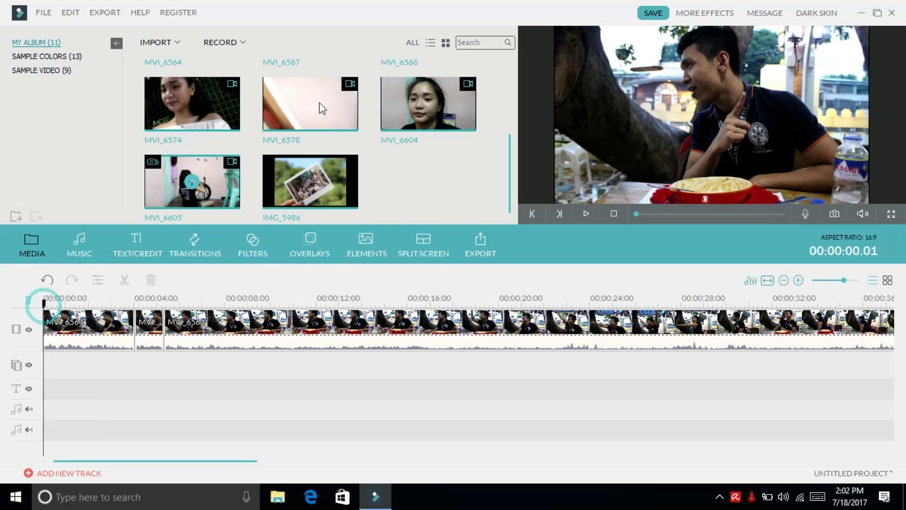
{"action": "scroll", "coordinate": [512, 150], "scroll_direction": "up", "scroll_amount": 3}
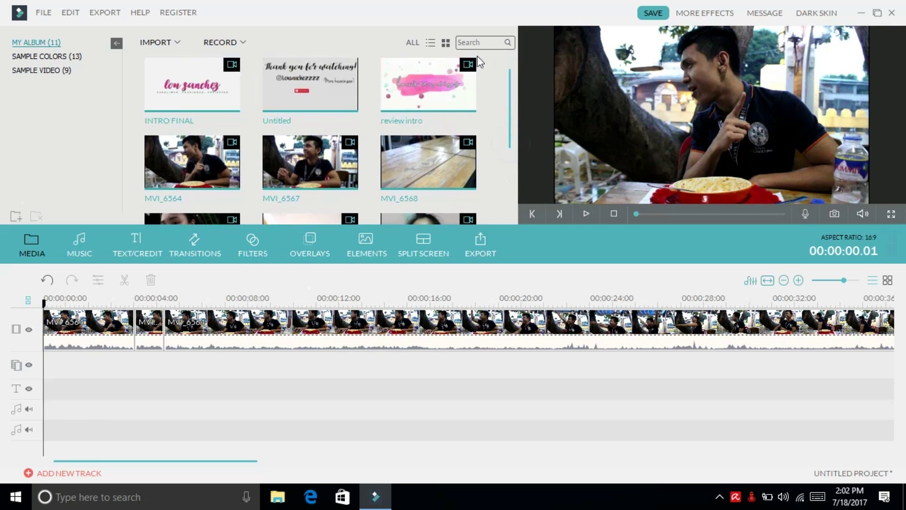
{"action": "left_click", "coordinate": [452, 102]}
{"action": "left_click_drag", "start_coordinate": [73, 394], "coordinate": [55, 366]}
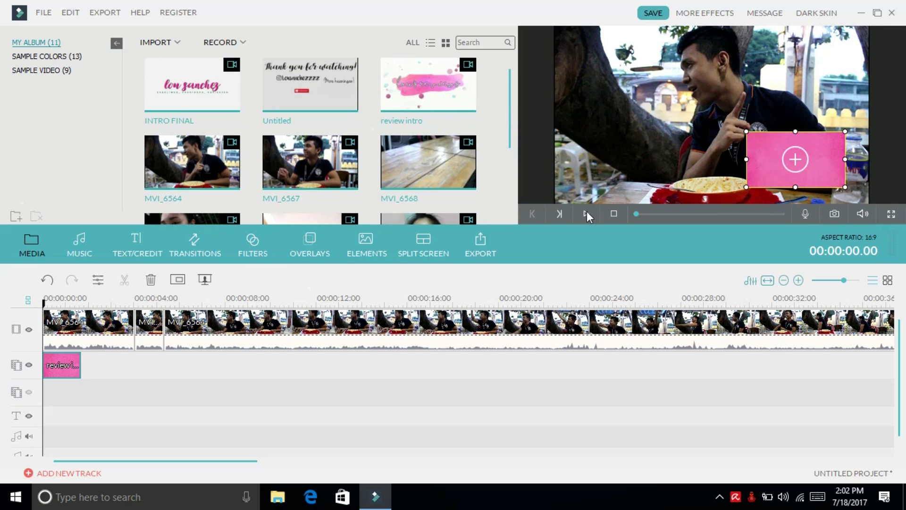
{"action": "left_click", "coordinate": [591, 213]}
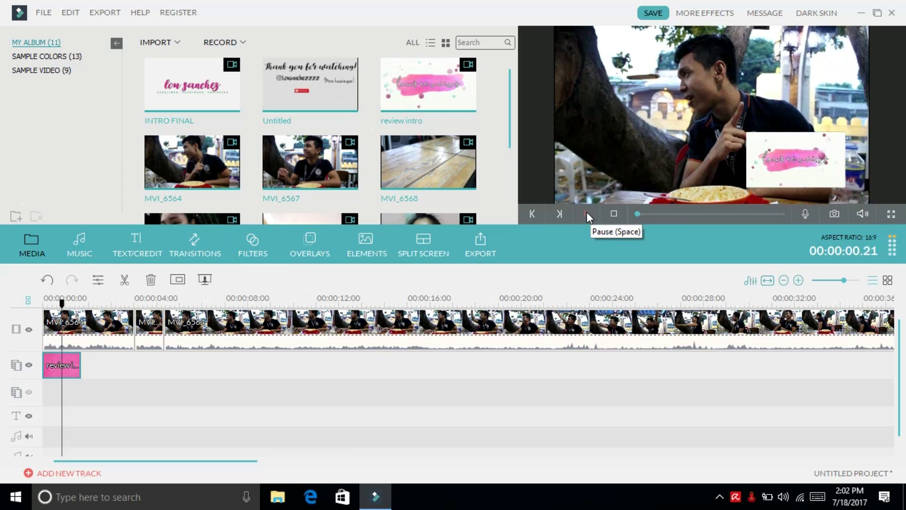
{"action": "left_click", "coordinate": [587, 213]}
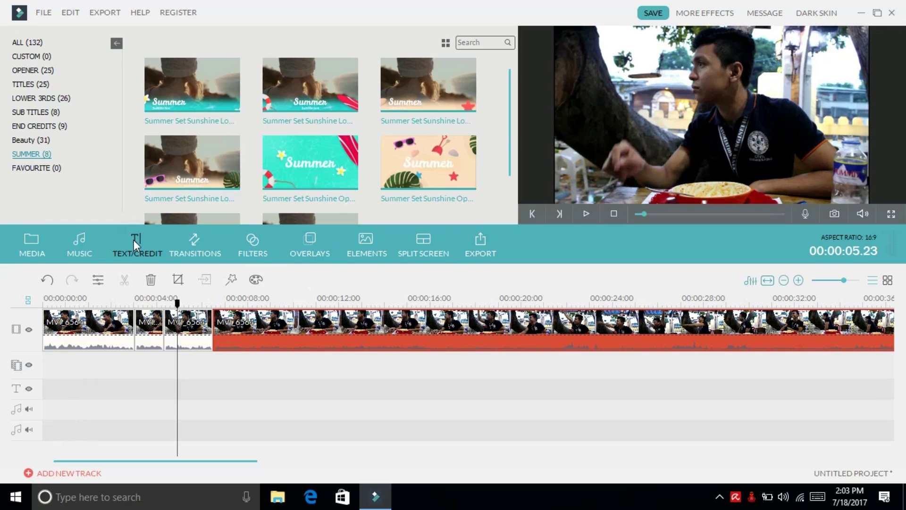
- Add the Credits 4 end credit to the text track at 00:00:05.23
{"action": "left_click", "coordinate": [57, 126]}
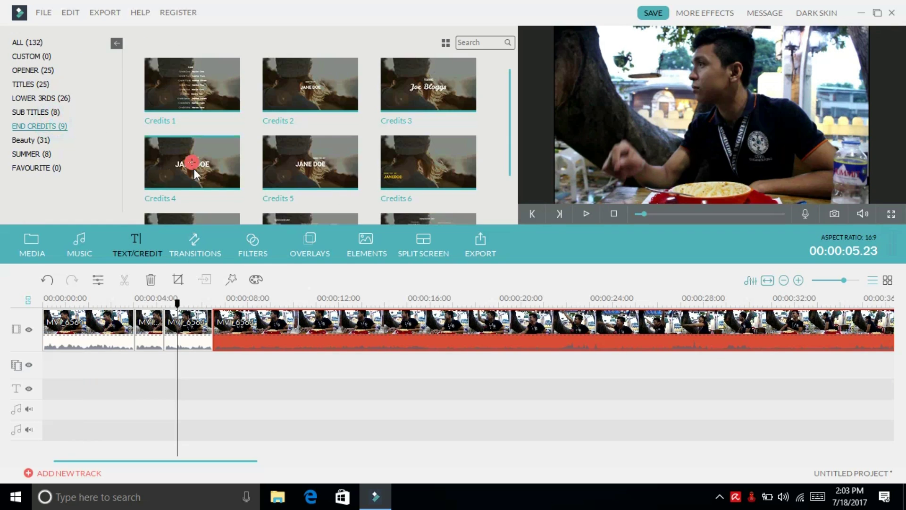
{"action": "left_click", "coordinate": [194, 172]}
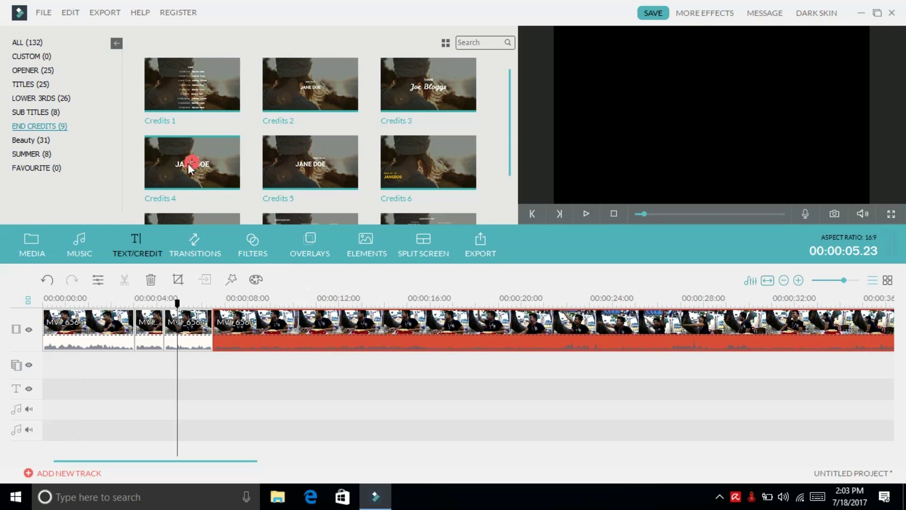
{"action": "left_click_drag", "start_coordinate": [191, 167], "coordinate": [174, 392]}
{"action": "left_click", "coordinate": [218, 391]}
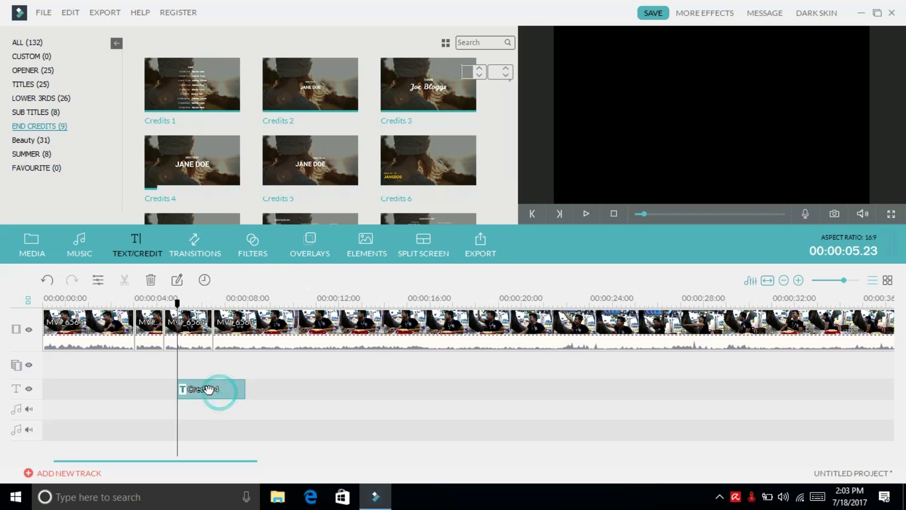
- Replace the Credits 4 placeholder text with "*may biglang dumating na ibang customer" near the bottom of the video frame
{"action": "double_click", "coordinate": [208, 389]}
{"action": "left_click", "coordinate": [286, 121]}
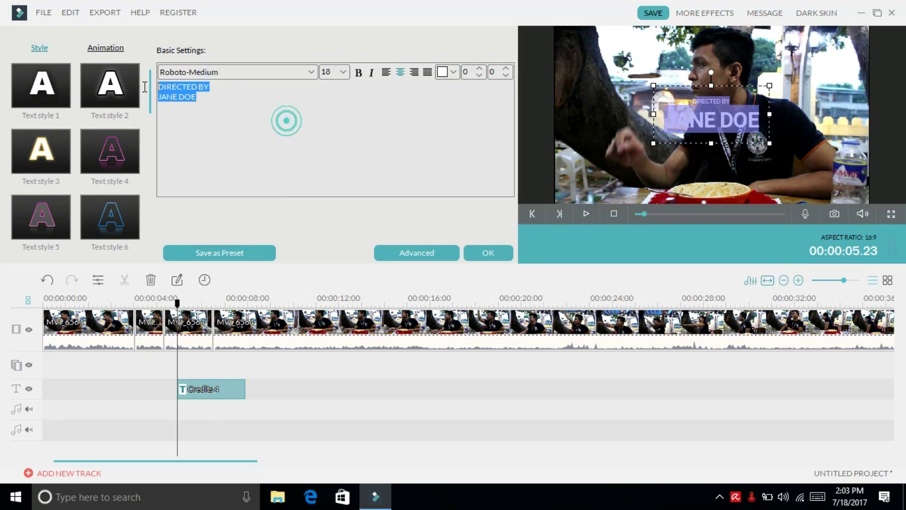
{"action": "key", "text": "Delete"}
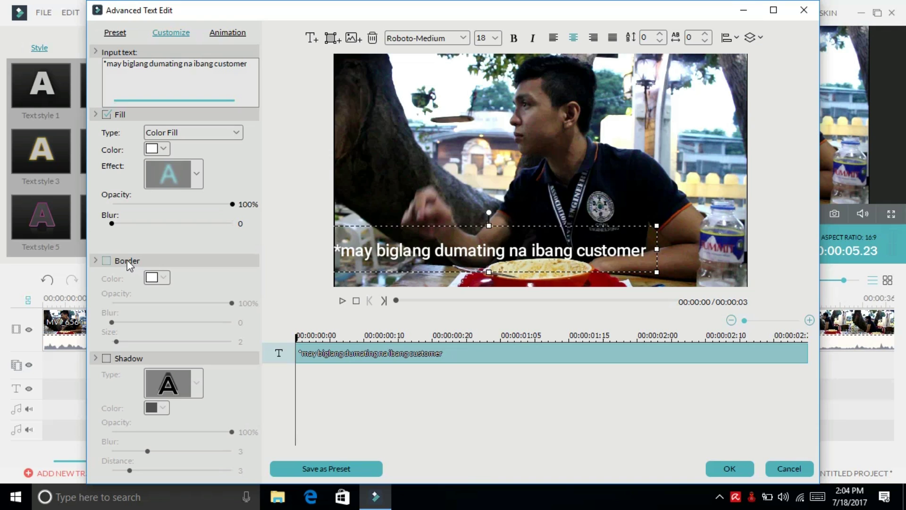
- Give the caption text a black border in the advanced text settings and apply it
{"action": "left_click", "coordinate": [127, 261]}
{"action": "left_click", "coordinate": [163, 277]}
{"action": "left_click", "coordinate": [151, 293]}
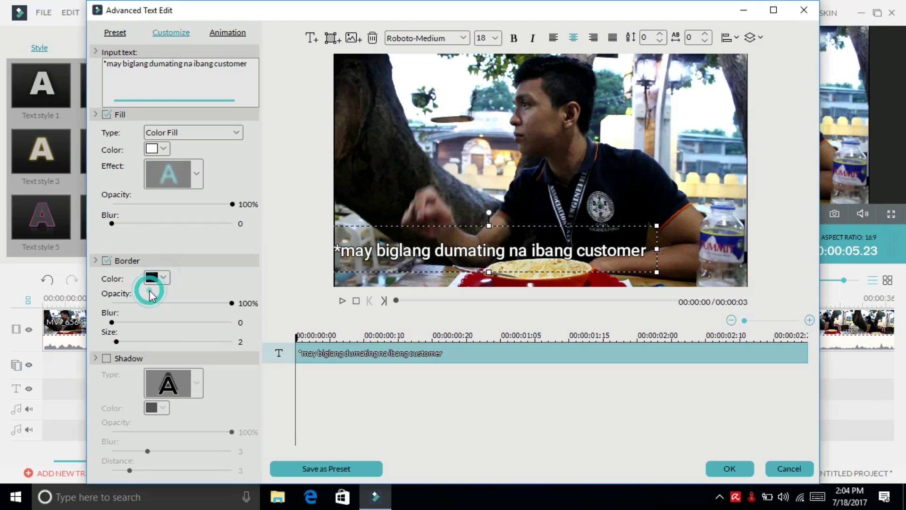
{"action": "left_click", "coordinate": [727, 469]}
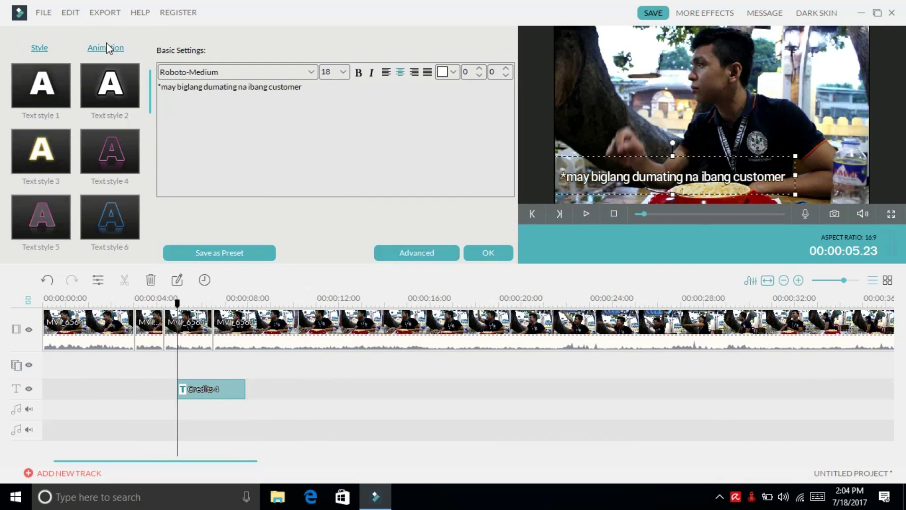
- Preview the caption's animation, switch it to No Animation, and replay the caption from its start
{"action": "left_click", "coordinate": [585, 214]}
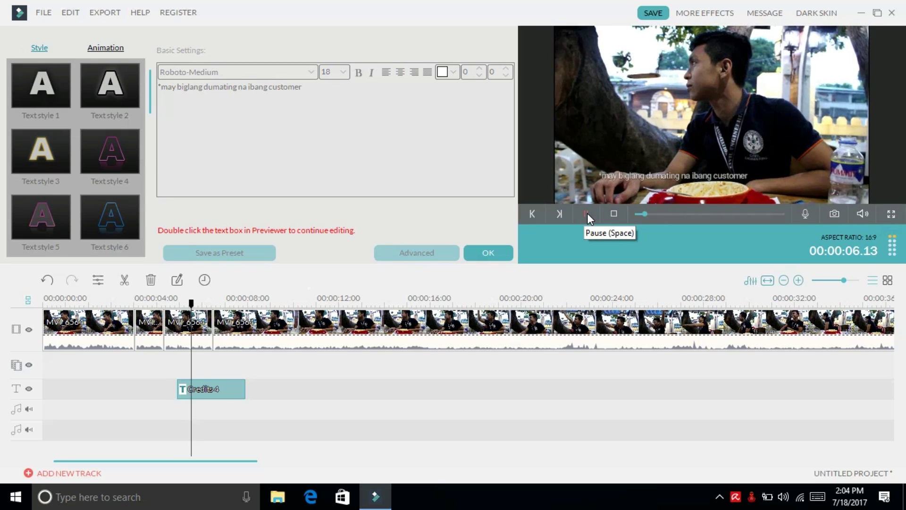
{"action": "left_click", "coordinate": [587, 213]}
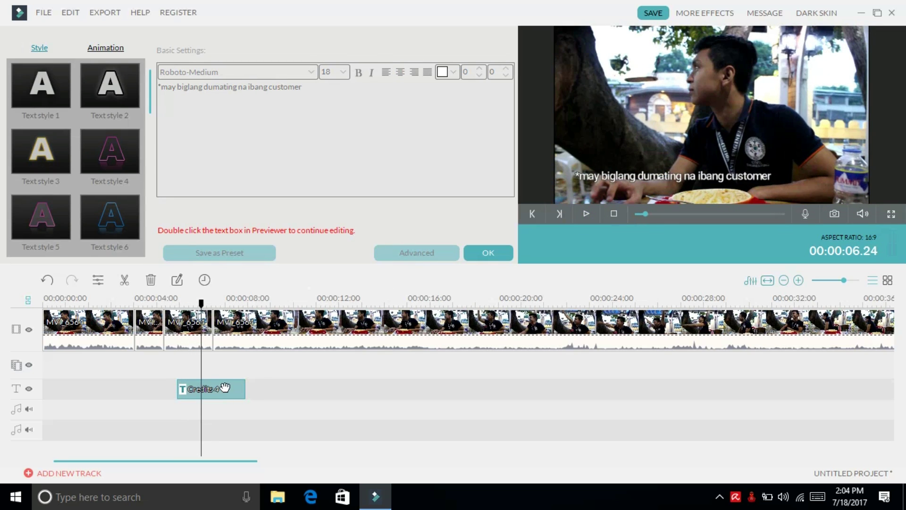
{"action": "left_click", "coordinate": [107, 48]}
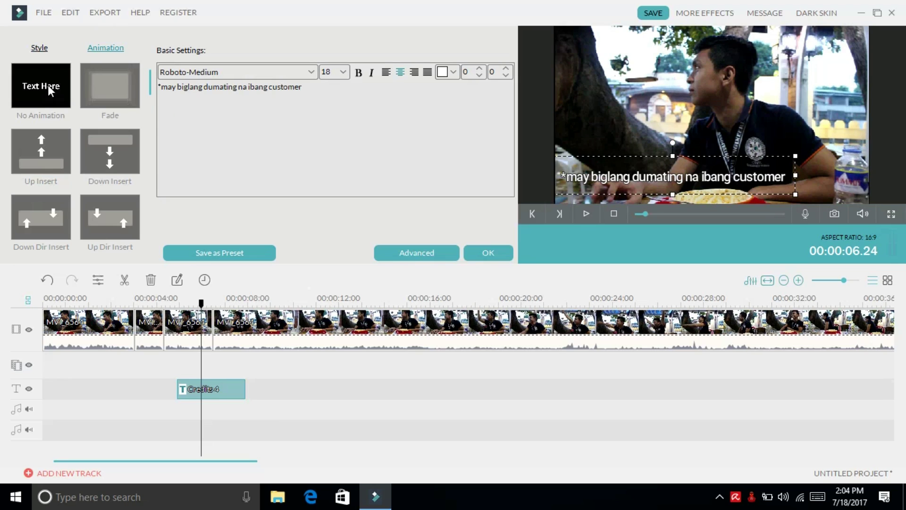
{"action": "left_click", "coordinate": [59, 85]}
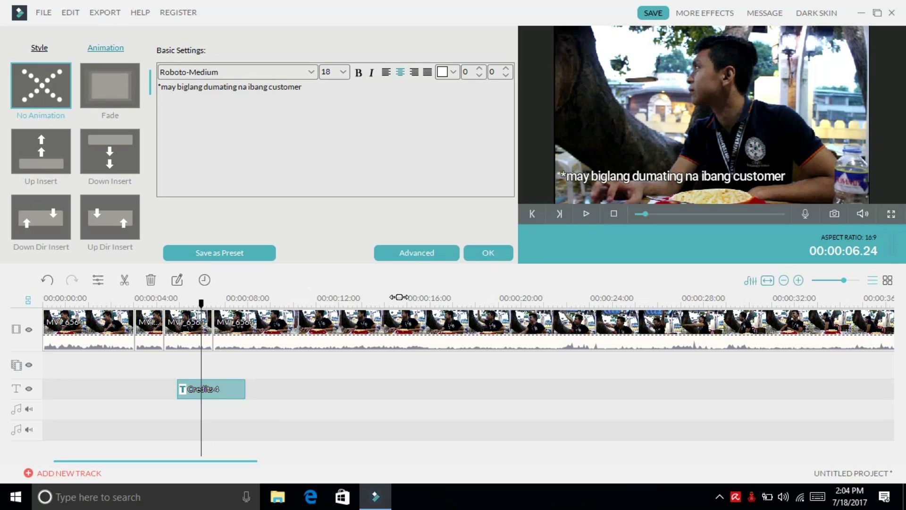
{"action": "left_click", "coordinate": [176, 297]}
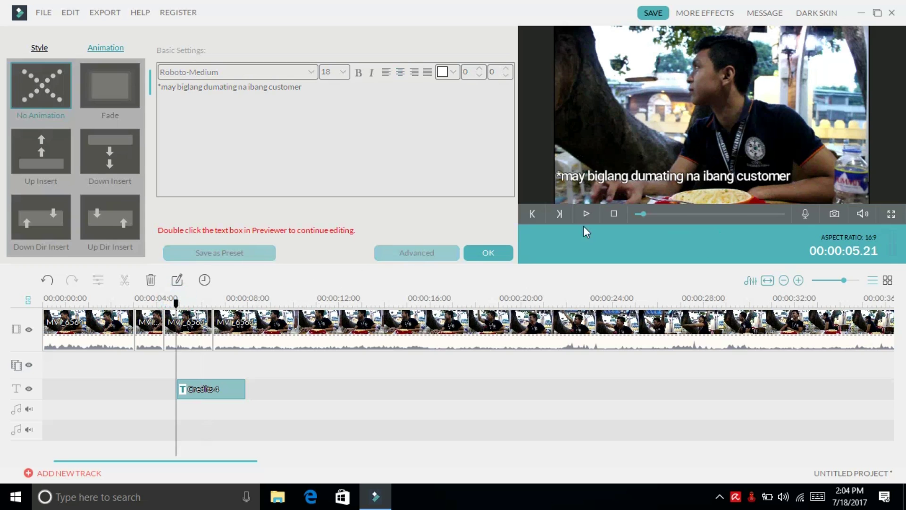
{"action": "left_click", "coordinate": [586, 213]}
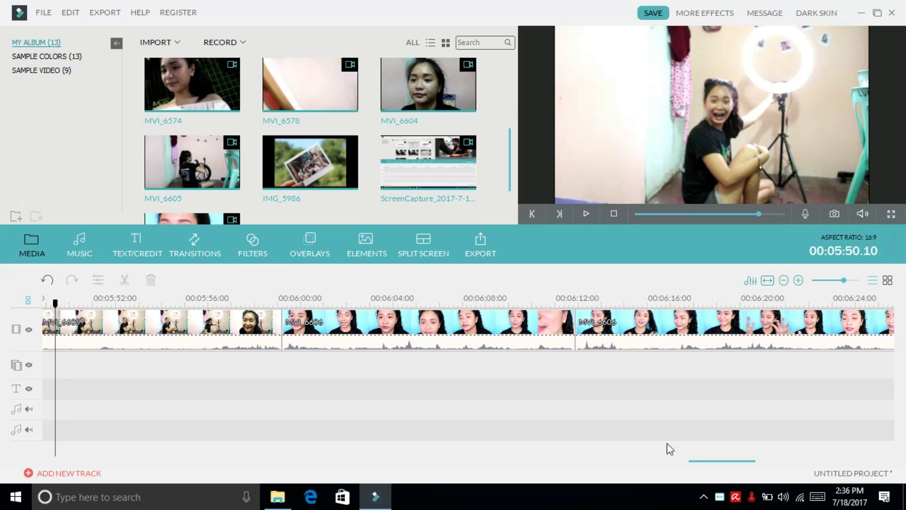
{"action": "left_click_drag", "start_coordinate": [701, 461], "coordinate": [786, 449]}
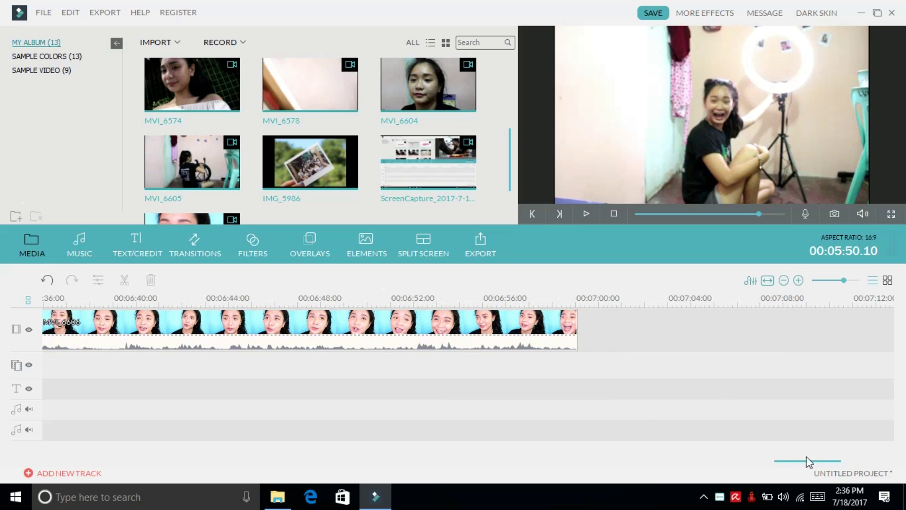
{"action": "left_click_drag", "start_coordinate": [803, 460], "coordinate": [442, 477]}
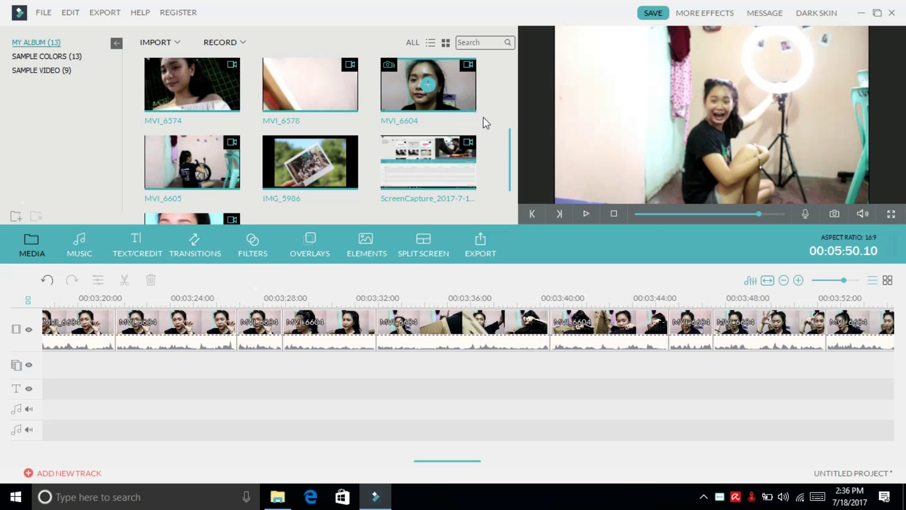
{"action": "left_click_drag", "start_coordinate": [512, 144], "coordinate": [515, 85]}
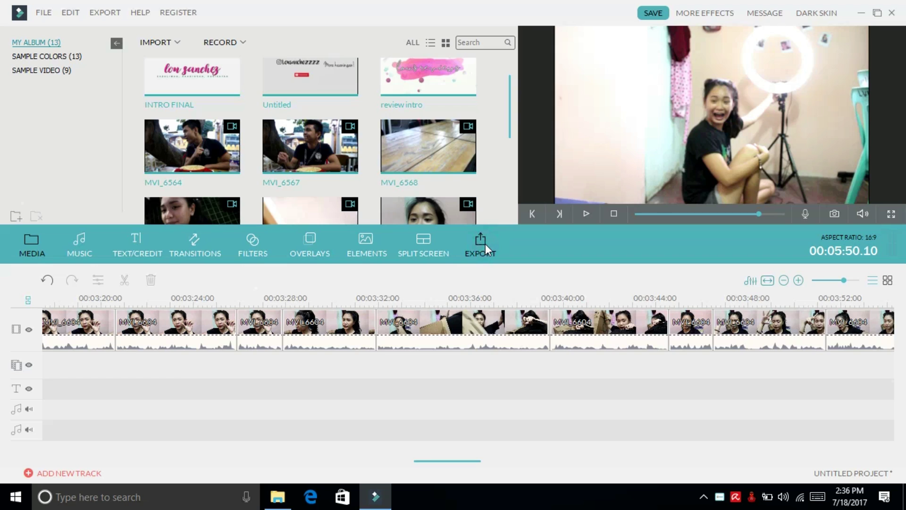
- Open the export settings for the project and name the MP4 output "vlog"
{"action": "left_click", "coordinate": [646, 19]}
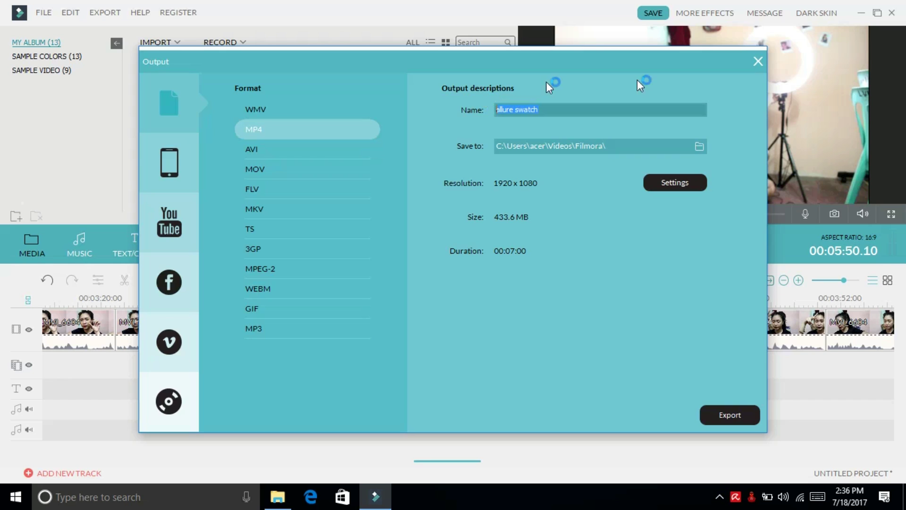
{"action": "type", "text": "vlog"}
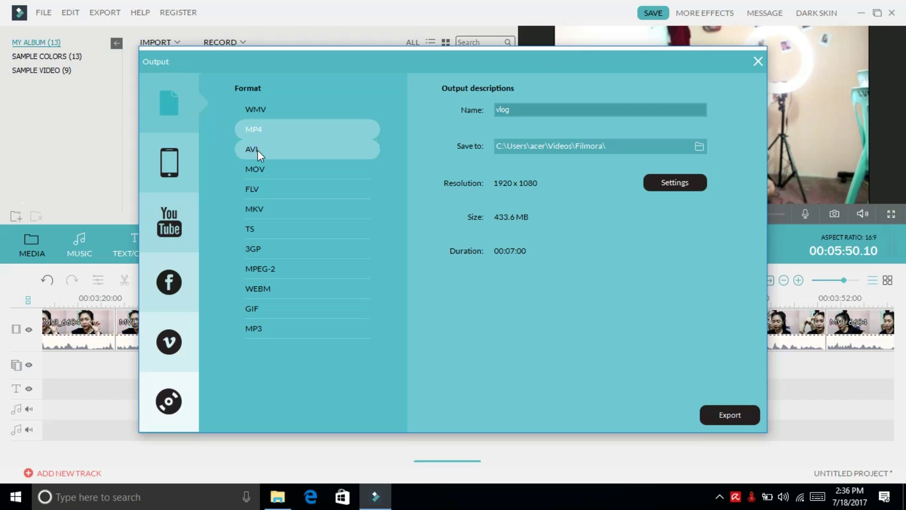
- Review the device and DVD output options and export the project as the MP4 file vlog
{"action": "left_click", "coordinate": [168, 184]}
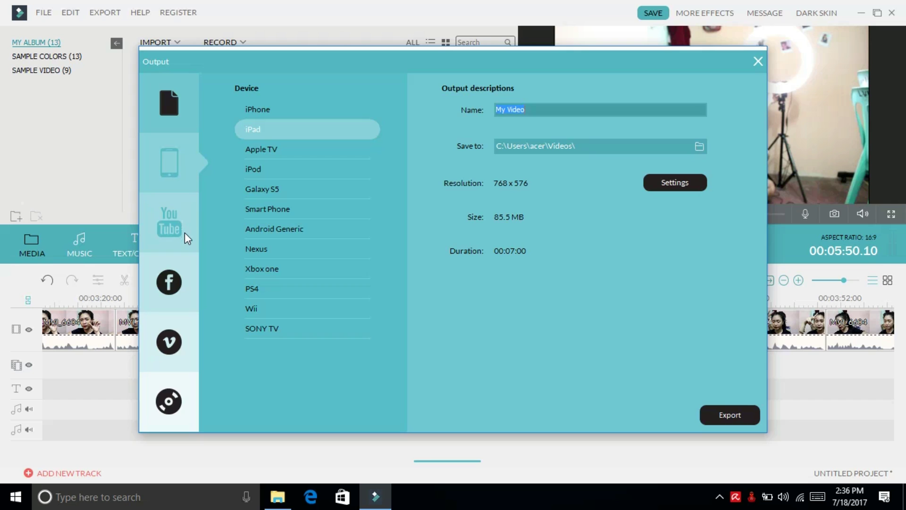
{"action": "left_click", "coordinate": [168, 418]}
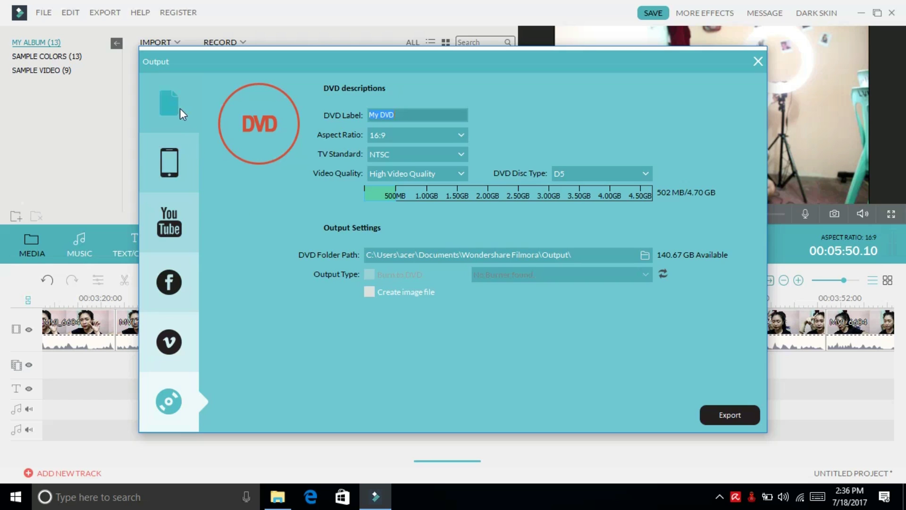
{"action": "left_click", "coordinate": [179, 108]}
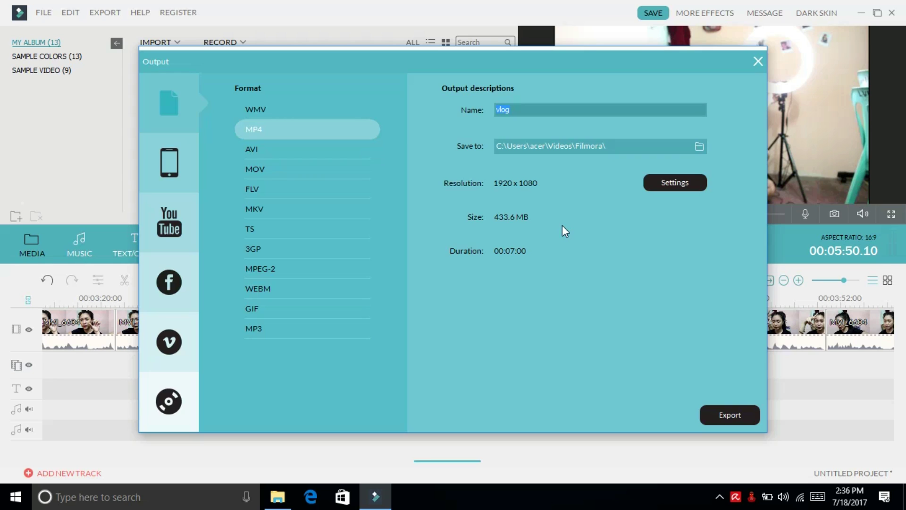
{"action": "left_click", "coordinate": [751, 425]}
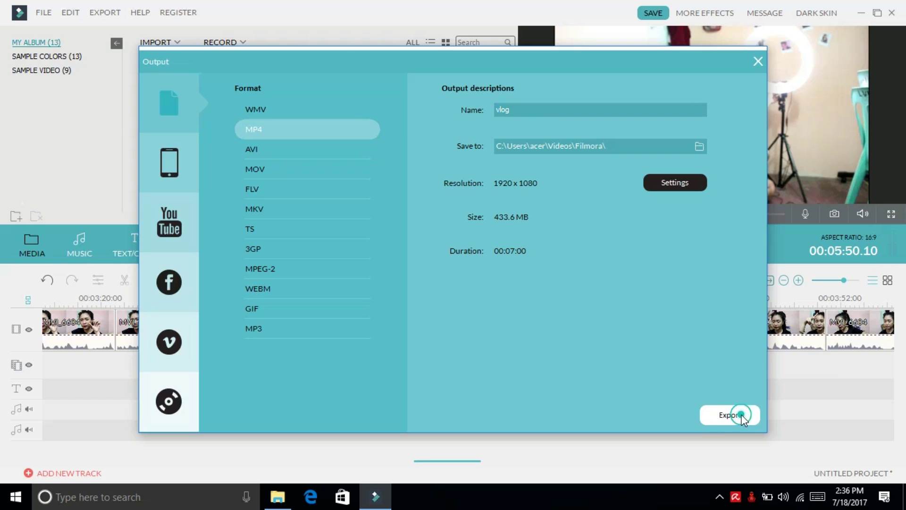